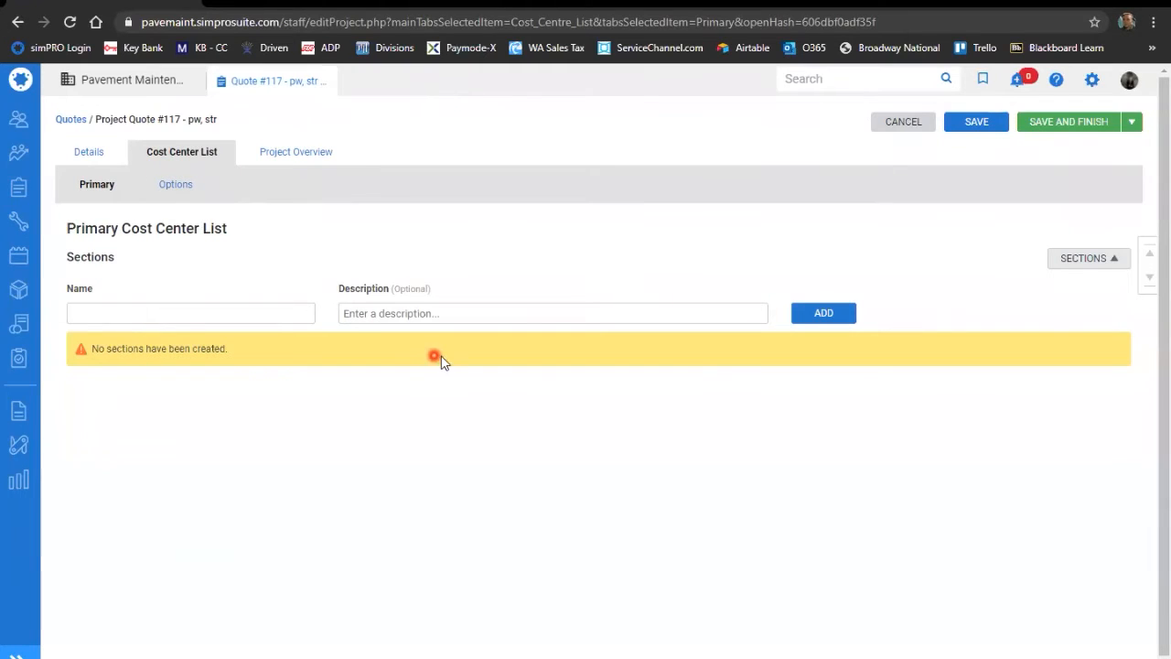
{"action": "mouse_move", "coordinate": [35, 121]}
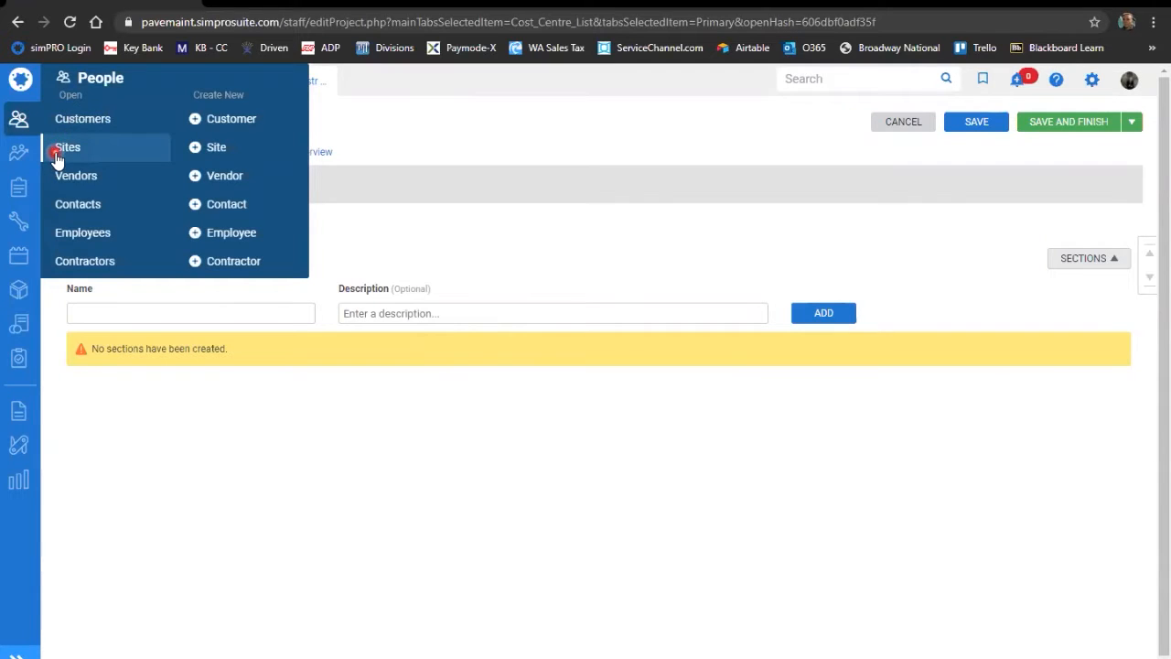
{"action": "mouse_move", "coordinate": [19, 201]}
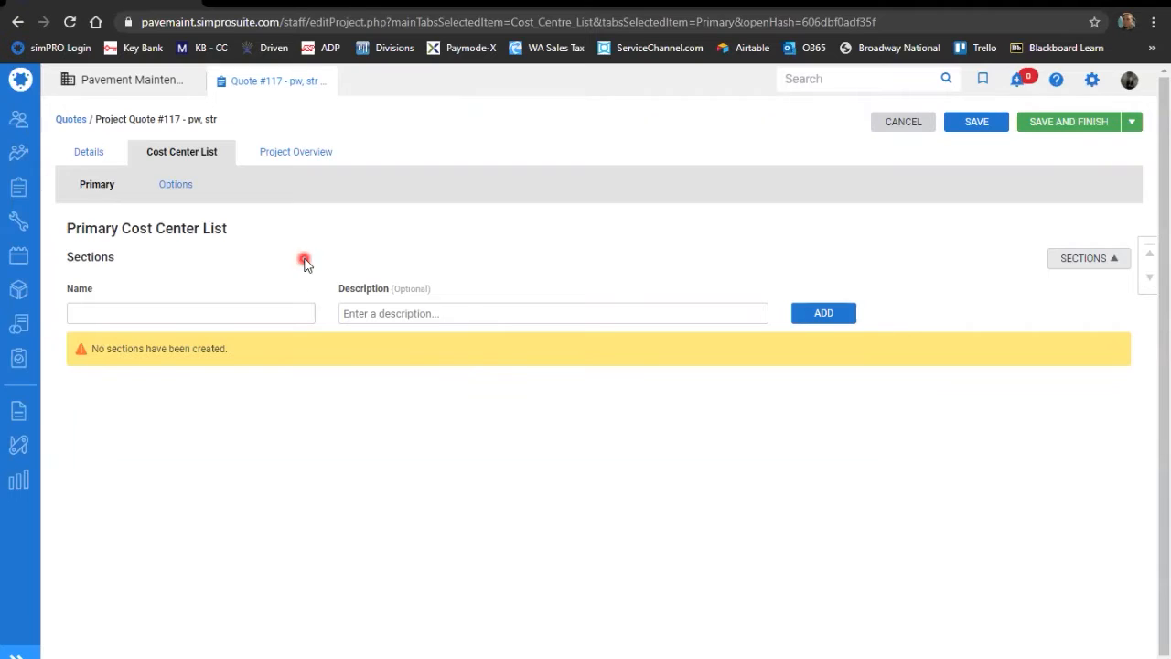
Add a section named "Sealcoat & Crackseal" to the primary cost center list
{"action": "left_click", "coordinate": [280, 317]}
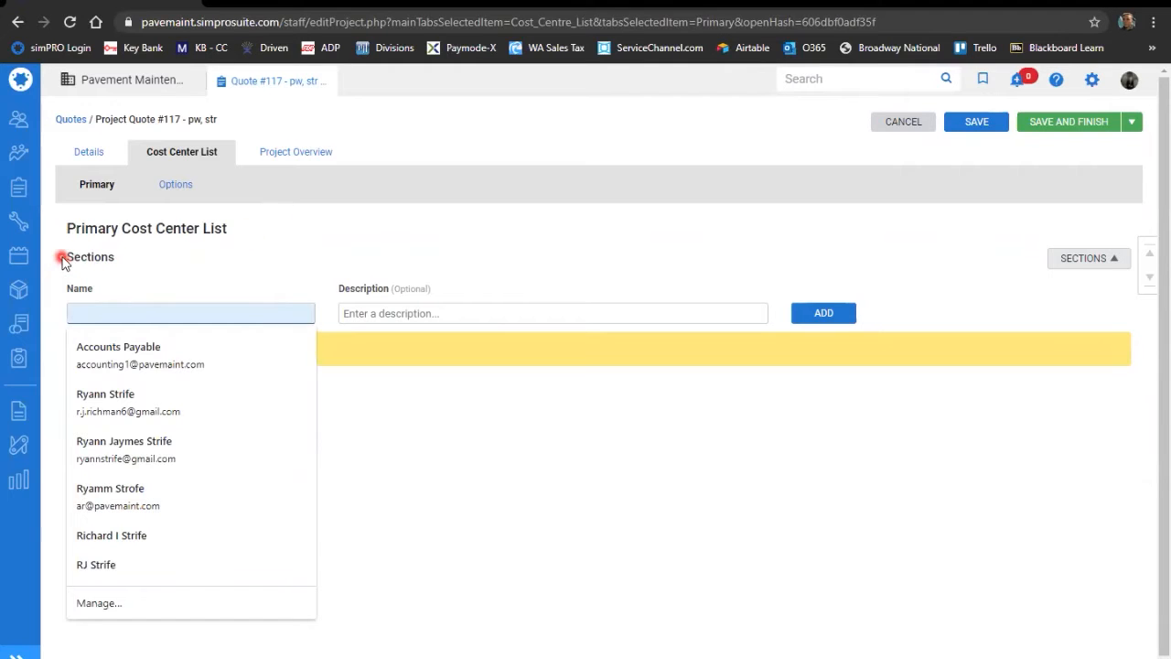
{"action": "left_click_drag", "start_coordinate": [58, 257], "coordinate": [117, 257]}
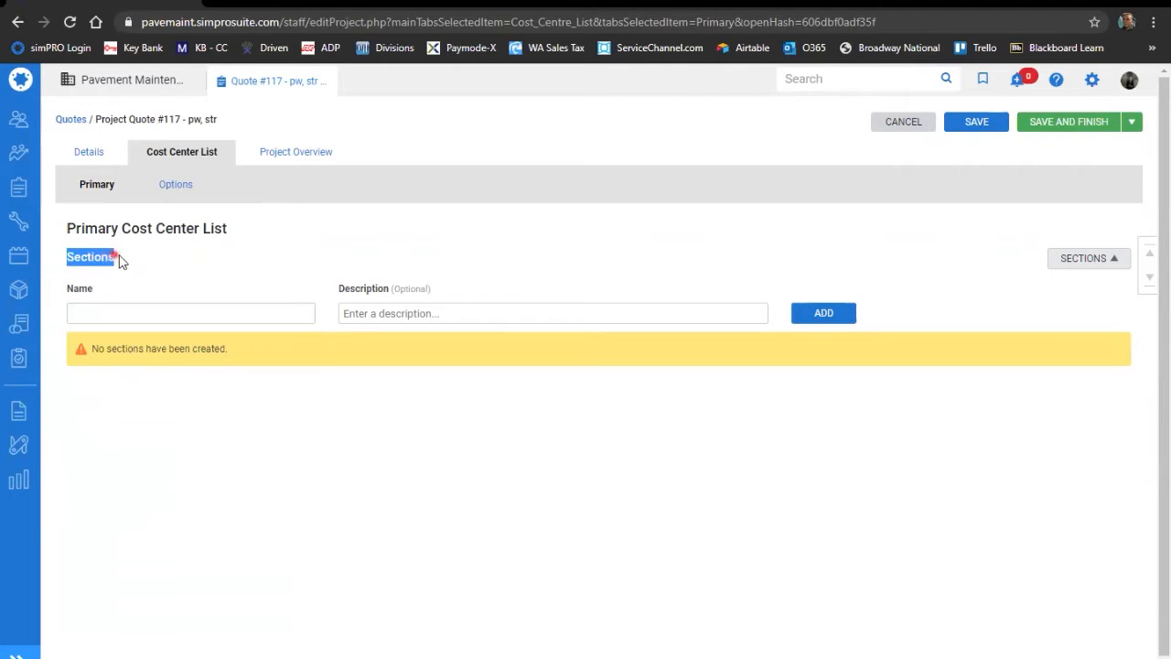
{"action": "left_click_drag", "start_coordinate": [64, 288], "coordinate": [101, 303]}
{"action": "left_click", "coordinate": [105, 312]}
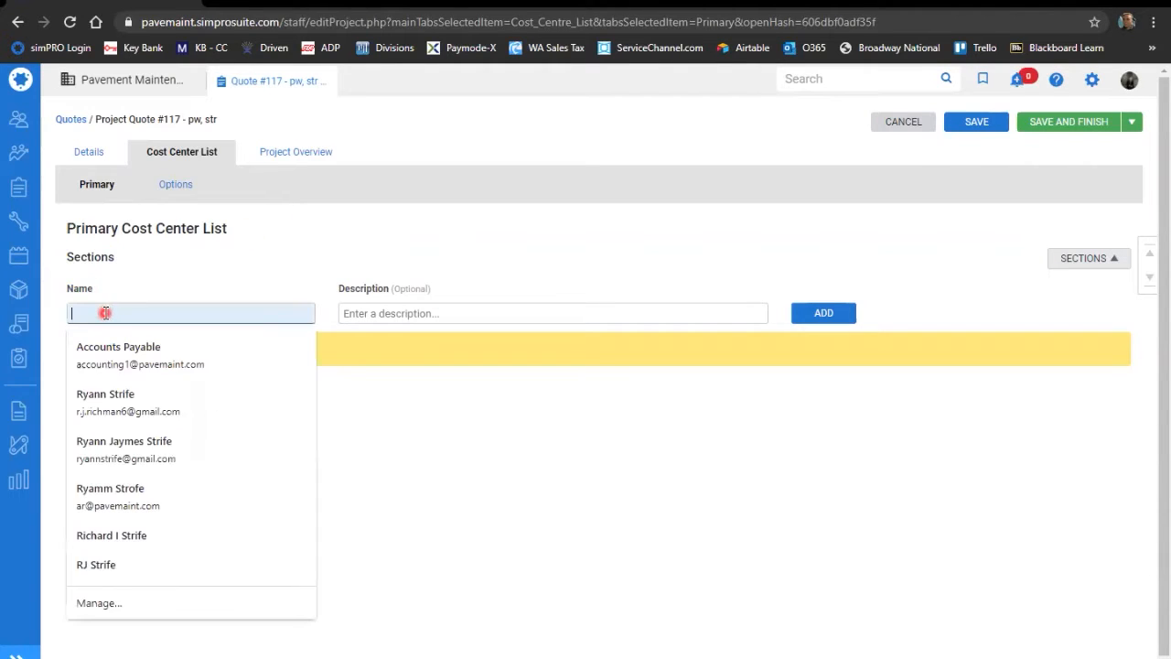
{"action": "type", "text": "Sealcoat & Crackseal"}
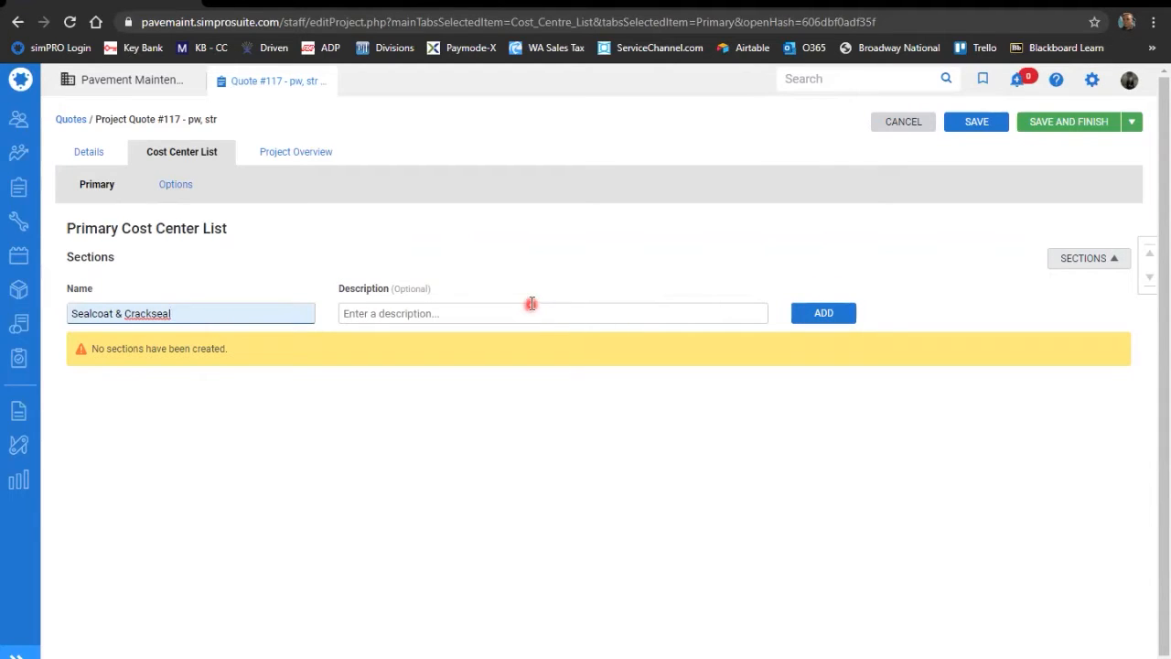
{"action": "left_click", "coordinate": [826, 315]}
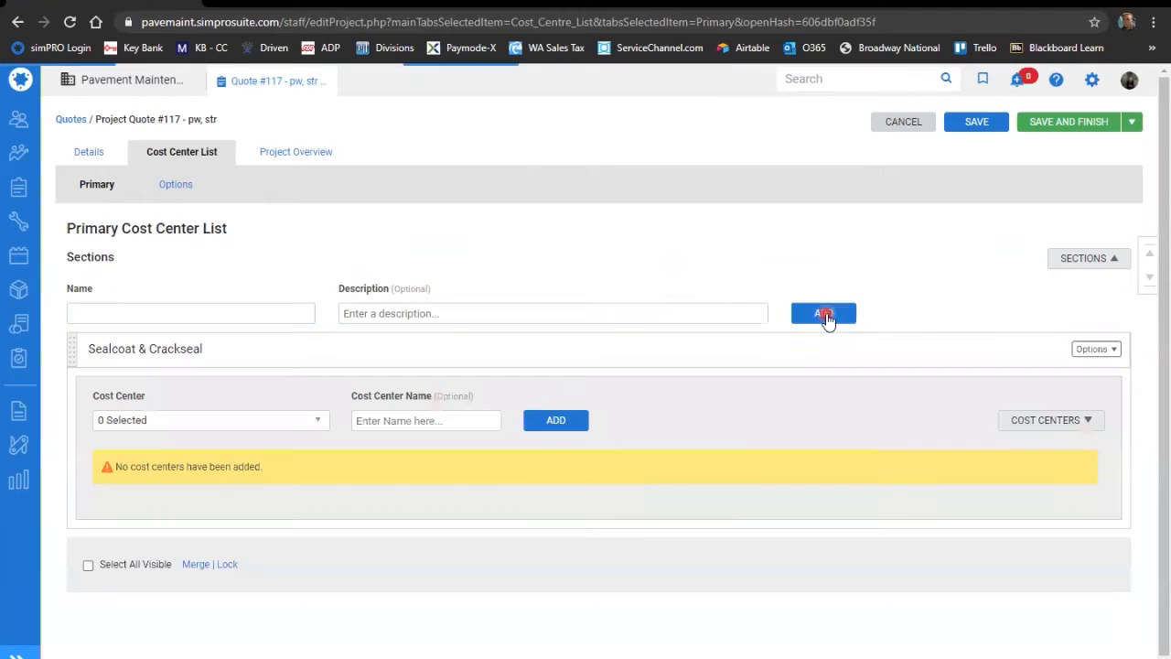
Add a second section named "Pressure Wash" without a description
{"action": "left_click", "coordinate": [266, 313]}
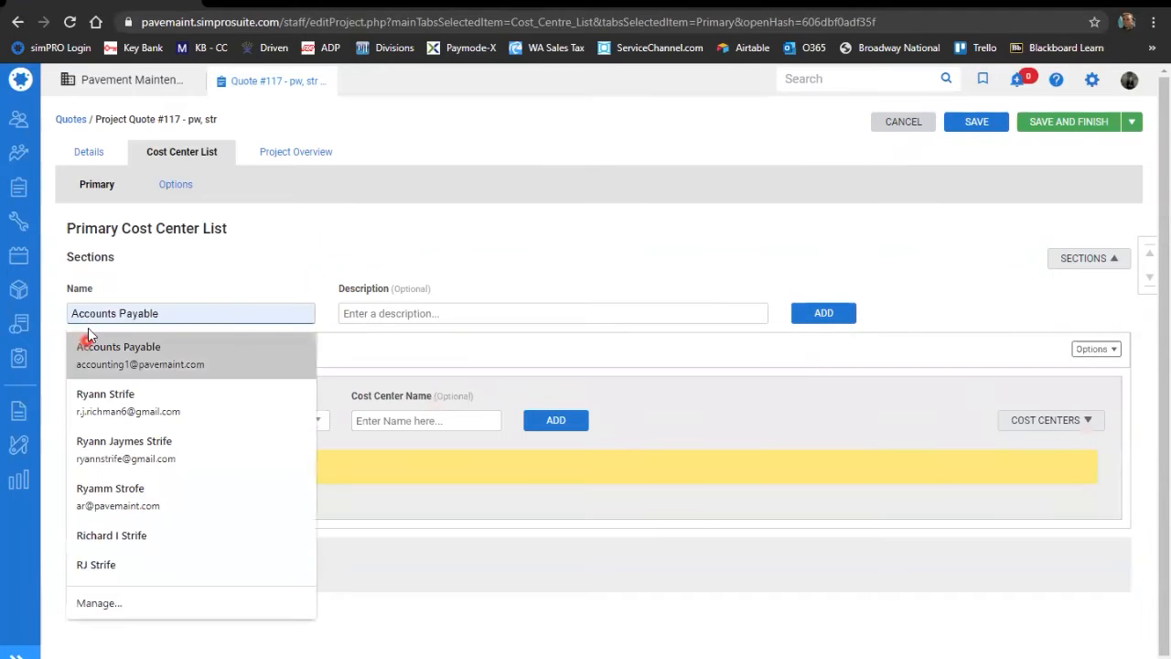
{"action": "left_click", "coordinate": [936, 327]}
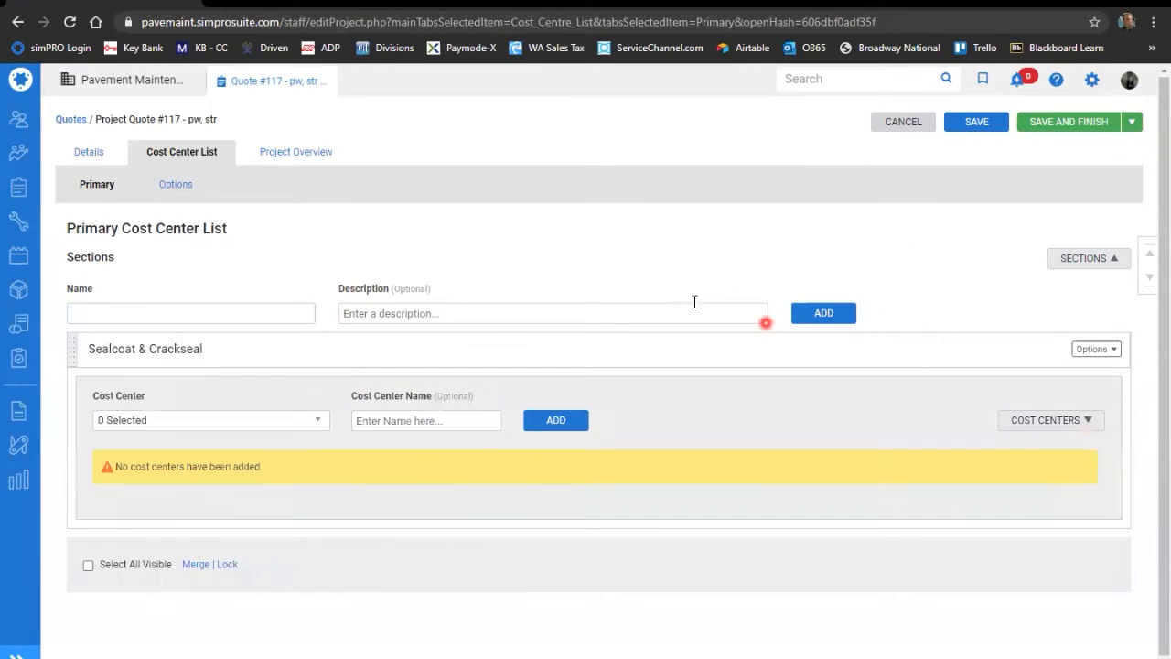
{"action": "left_click", "coordinate": [236, 313]}
{"action": "type", "text": "Pr"}
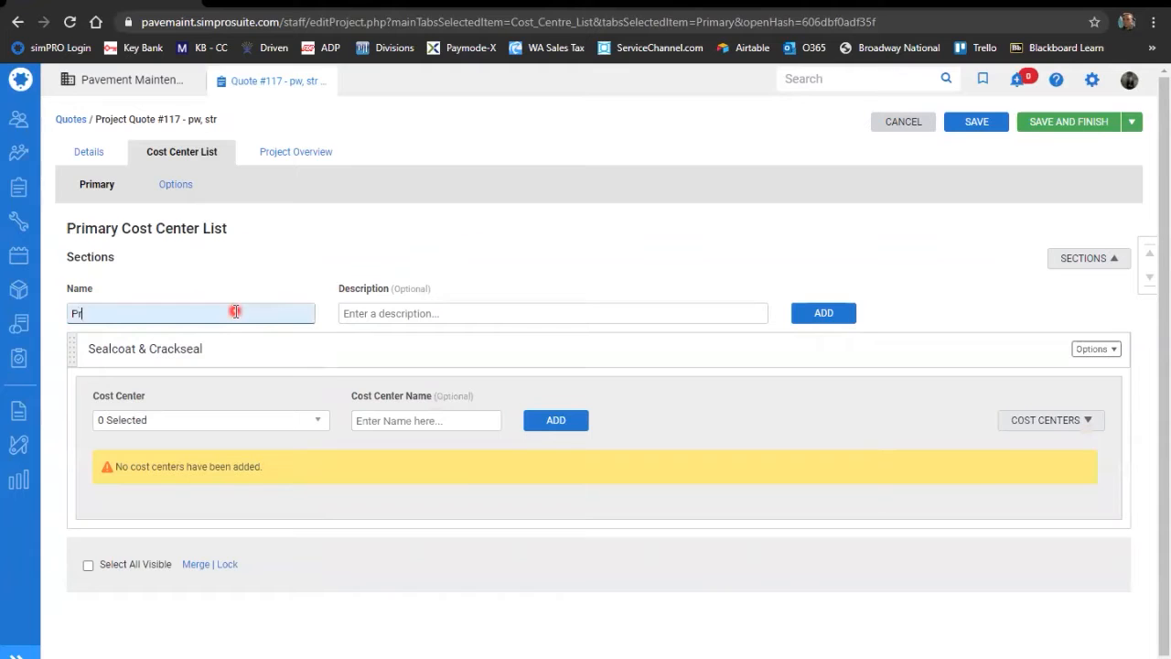
{"action": "type", "text": "essure Wash"}
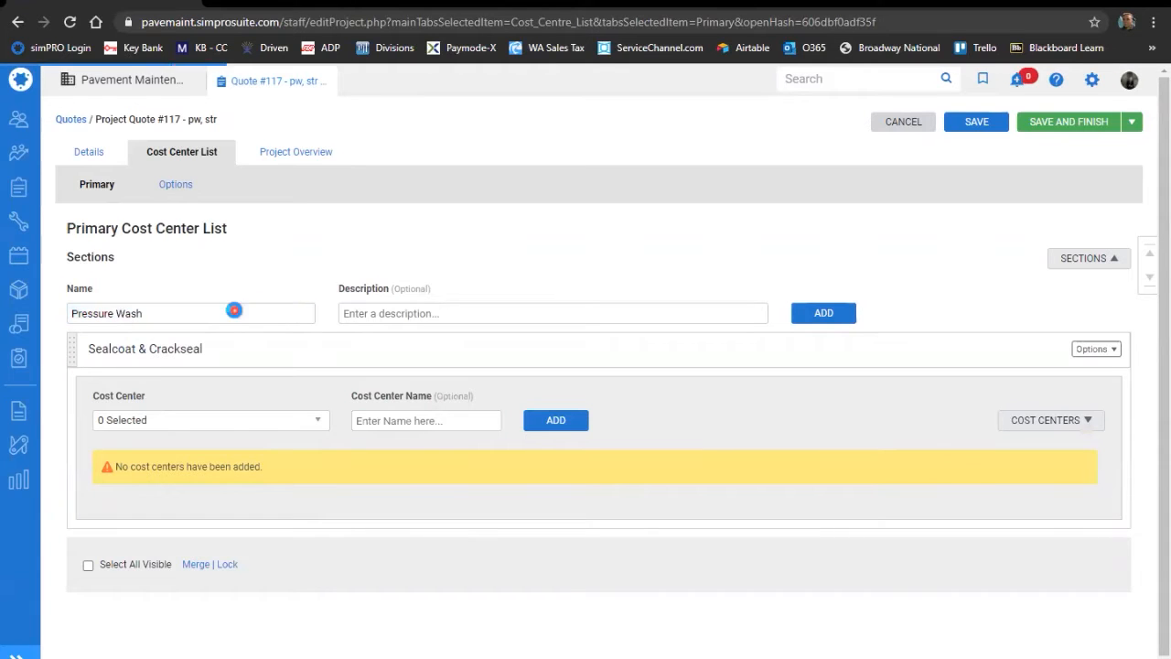
{"action": "key", "text": "Return"}
Add a third section named "Stripe" to the primary cost center list
{"action": "left_click", "coordinate": [235, 311]}
{"action": "type", "text": "Strip"}
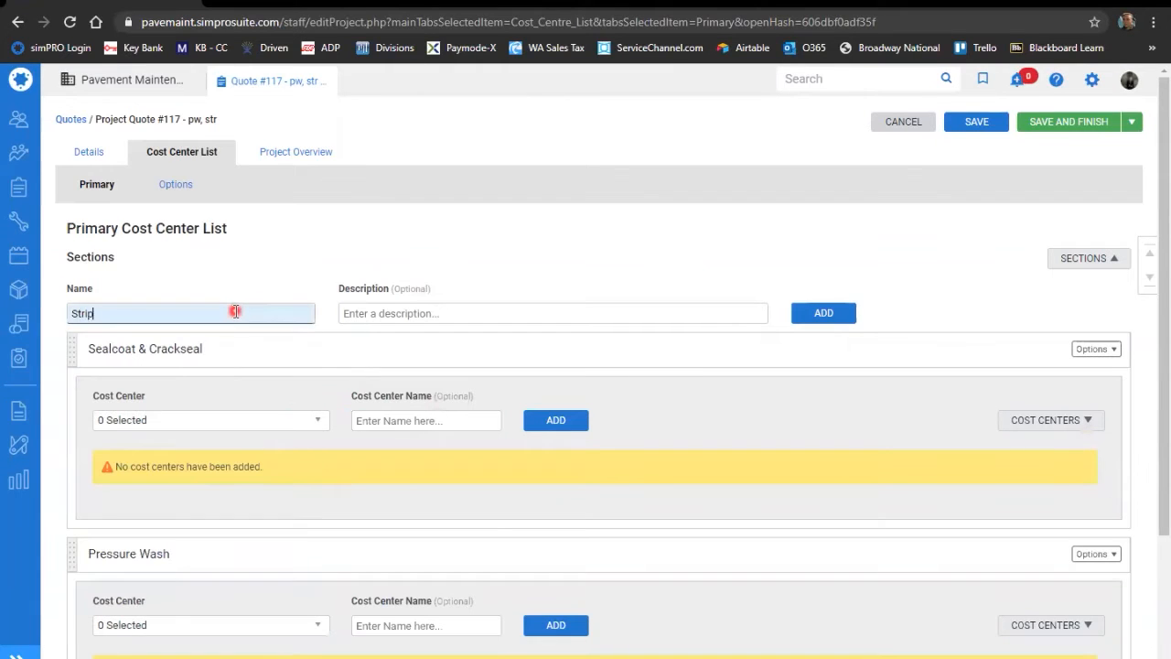
{"action": "type", "text": "ing"}
{"action": "key", "text": "Return"}
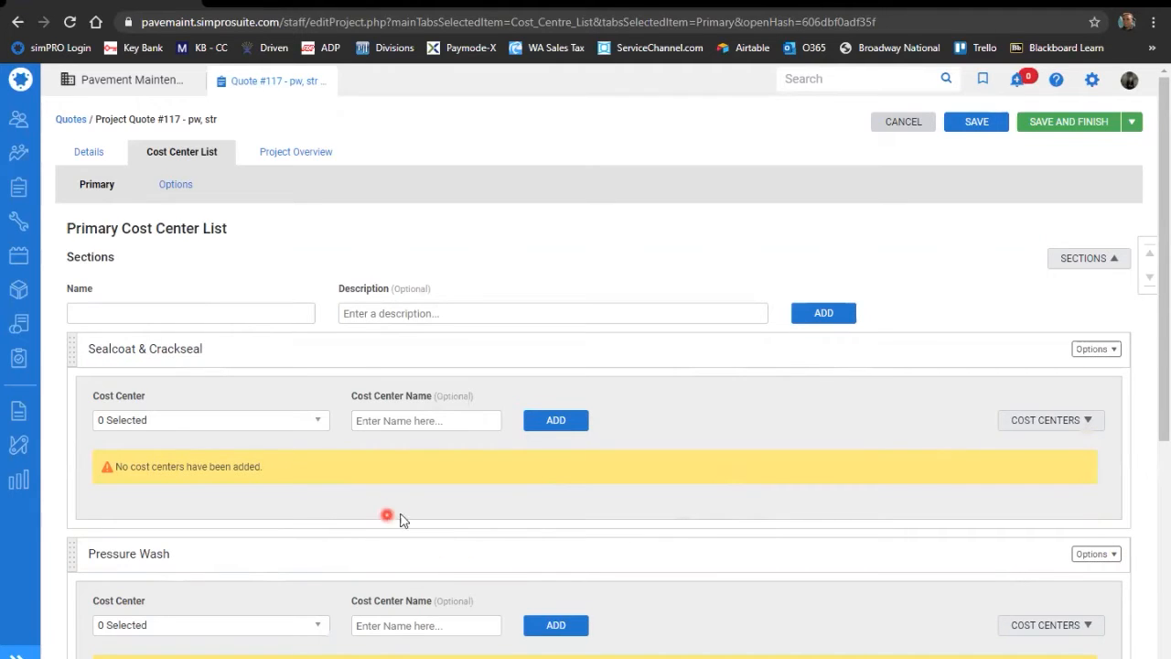
Move the Pressure Wash section below the Stripe section and save the quote
{"action": "scroll", "coordinate": [366, 540], "scroll_direction": "down", "scroll_amount": 2}
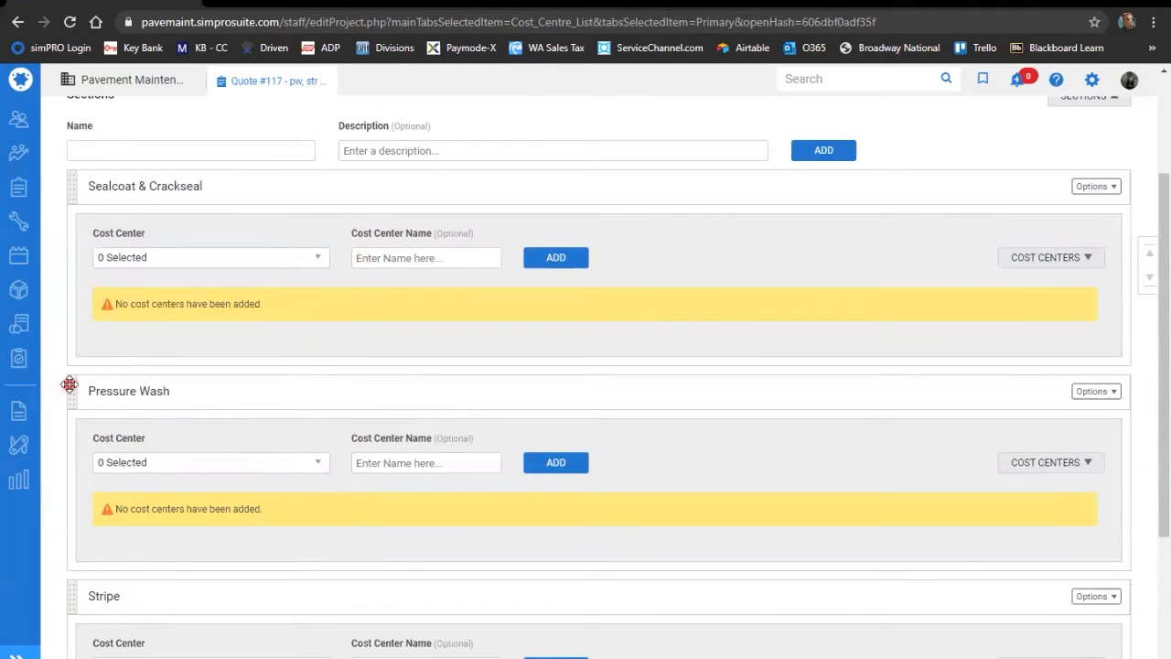
{"action": "left_click_drag", "start_coordinate": [70, 387], "coordinate": [79, 625]}
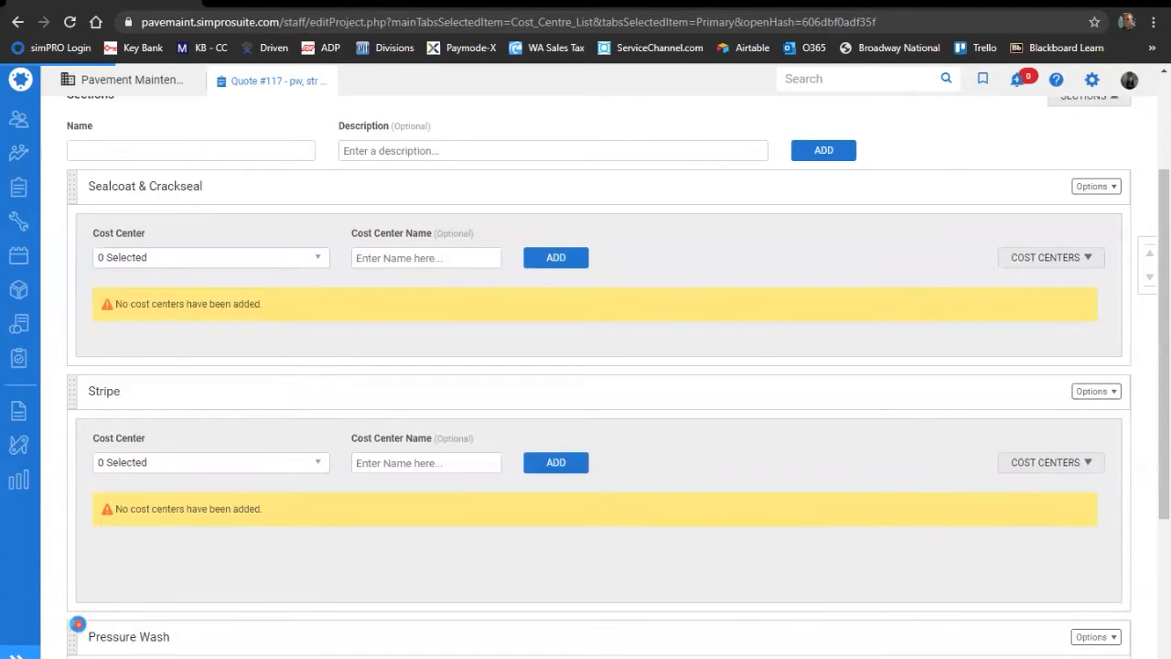
{"action": "scroll", "coordinate": [170, 510], "scroll_direction": "up", "scroll_amount": 3}
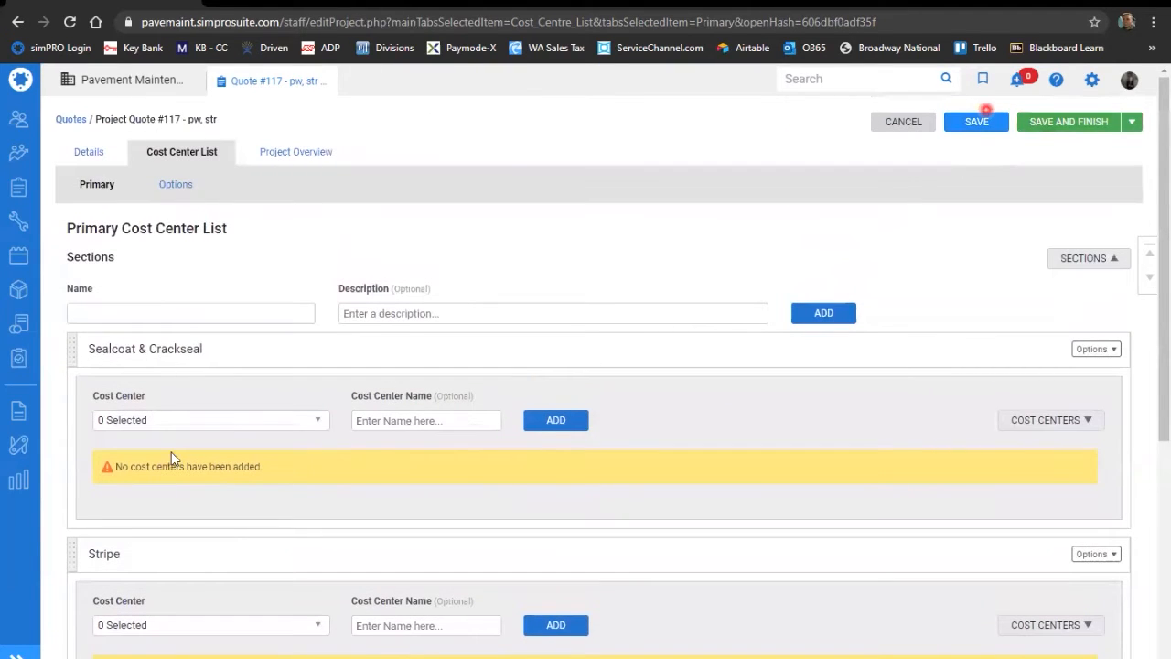
{"action": "scroll", "coordinate": [192, 467], "scroll_direction": "down", "scroll_amount": 4}
{"action": "scroll", "coordinate": [369, 462], "scroll_direction": "up", "scroll_amount": 4}
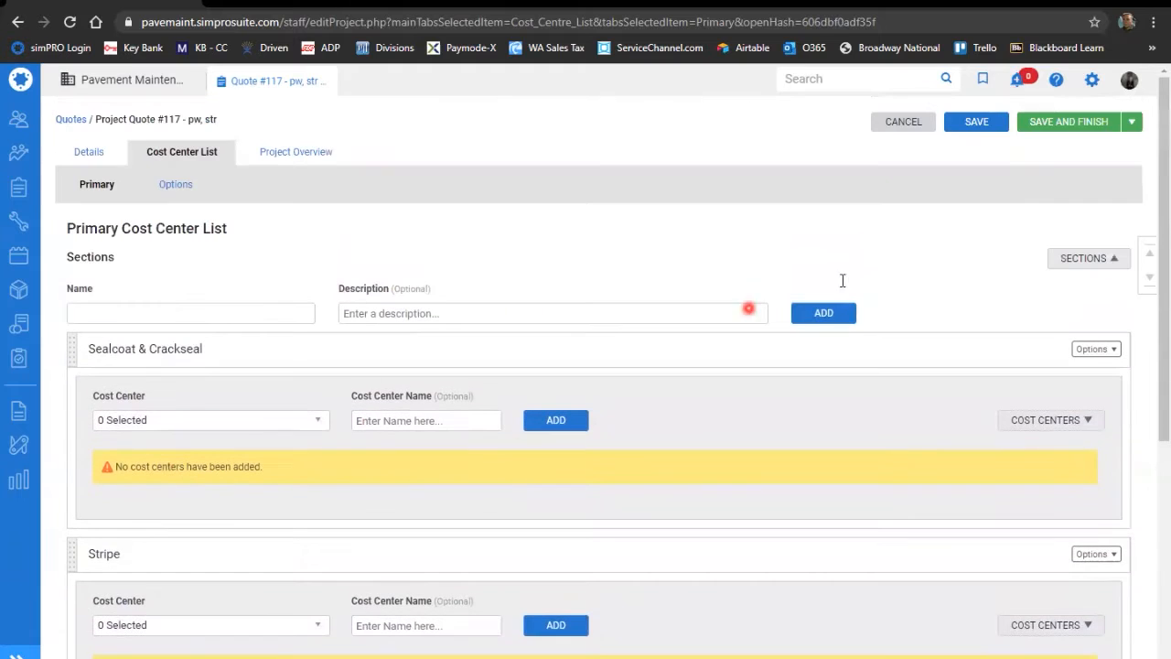
{"action": "left_click", "coordinate": [997, 122]}
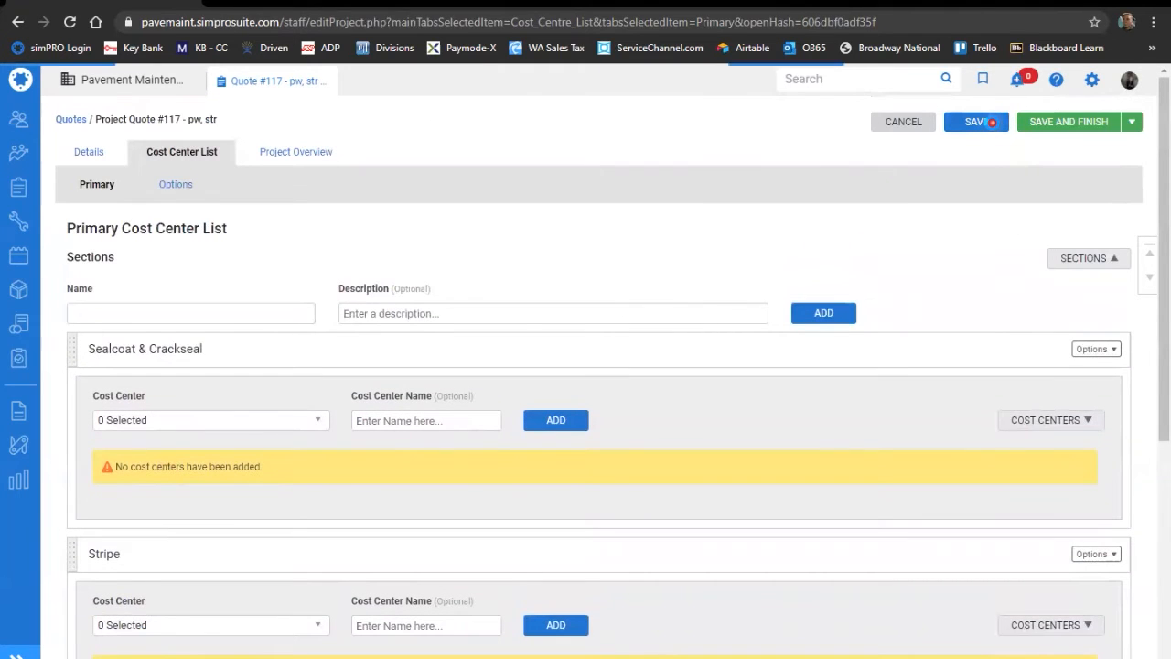
{"action": "left_click", "coordinate": [972, 128]}
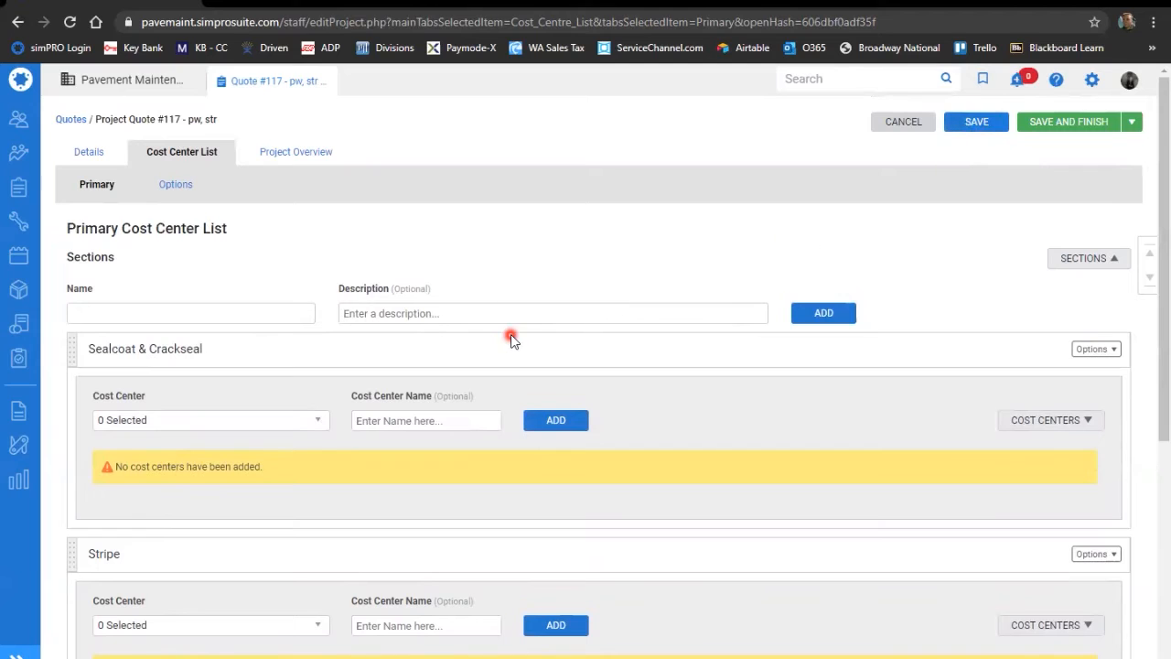
Add the Seal Coat cost center to the Sealcoat & Crackseal section
{"action": "scroll", "coordinate": [512, 357], "scroll_direction": "down", "scroll_amount": 1}
{"action": "scroll", "coordinate": [510, 353], "scroll_direction": "down", "scroll_amount": 1}
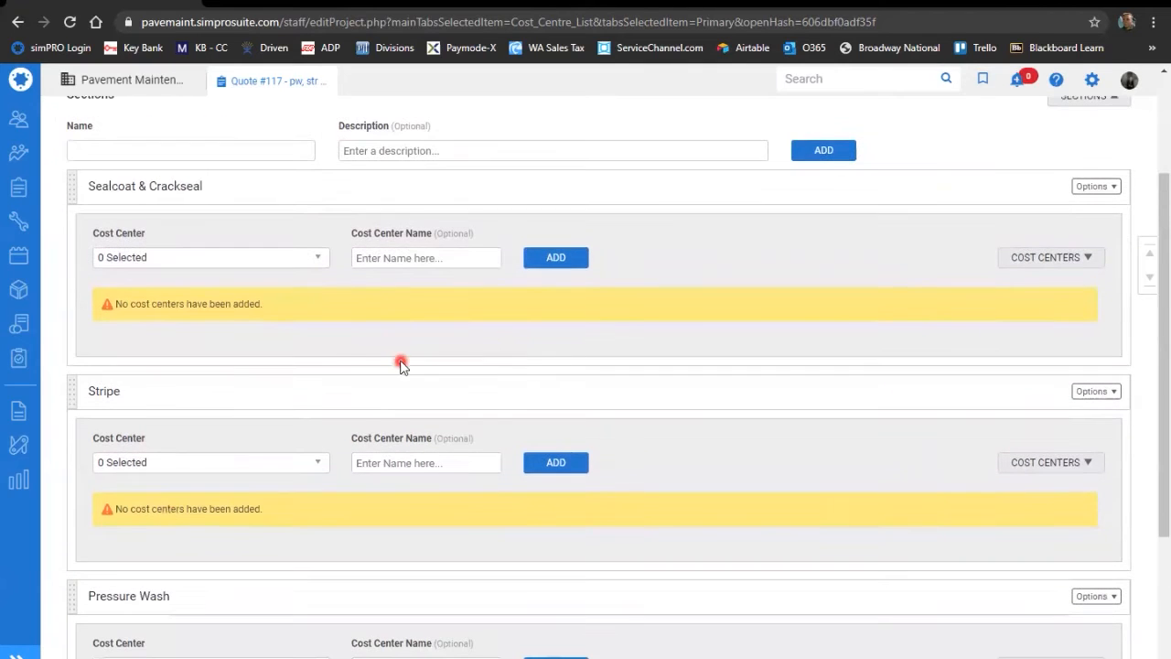
{"action": "scroll", "coordinate": [183, 363], "scroll_direction": "up", "scroll_amount": 2}
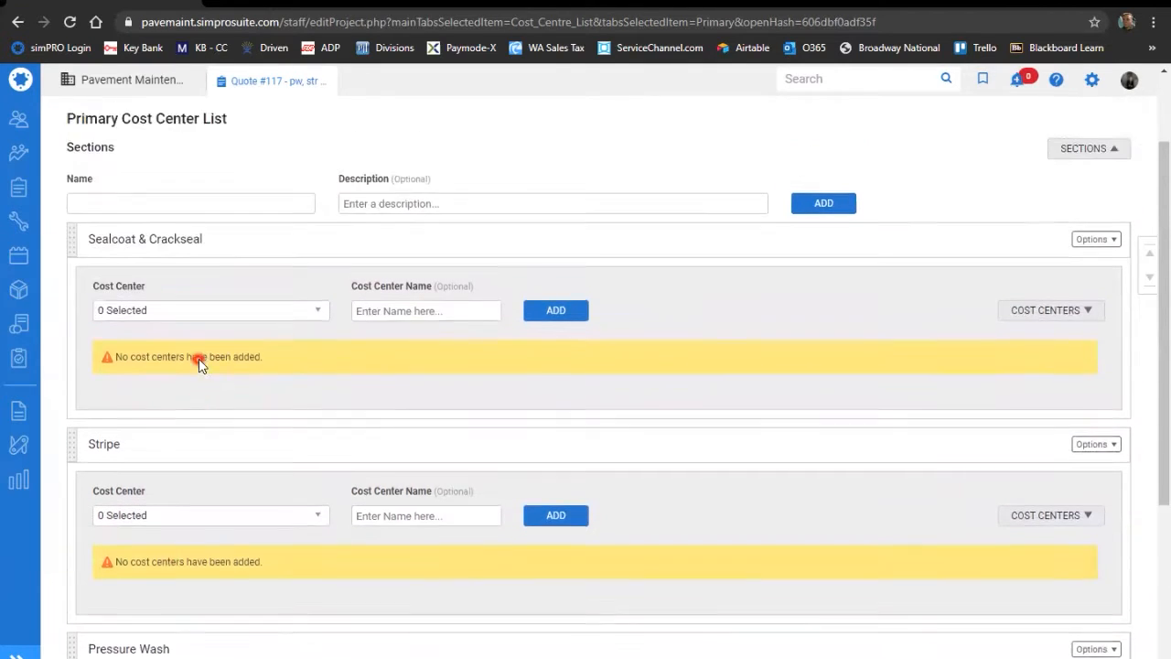
{"action": "left_click", "coordinate": [122, 429]}
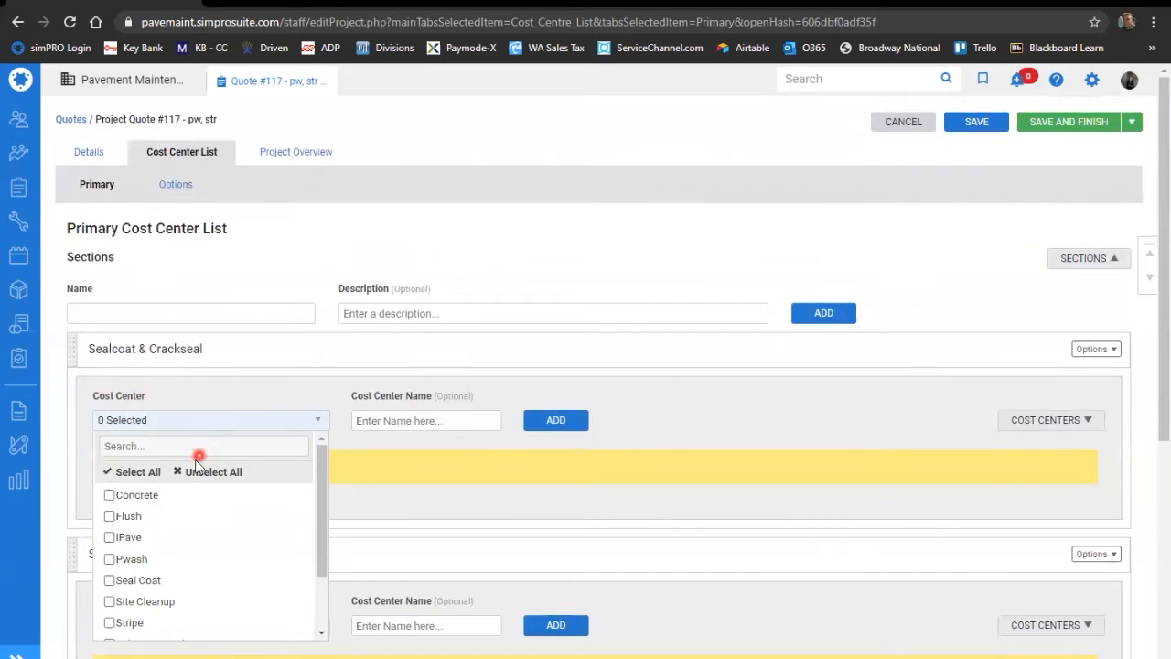
{"action": "left_click", "coordinate": [133, 583]}
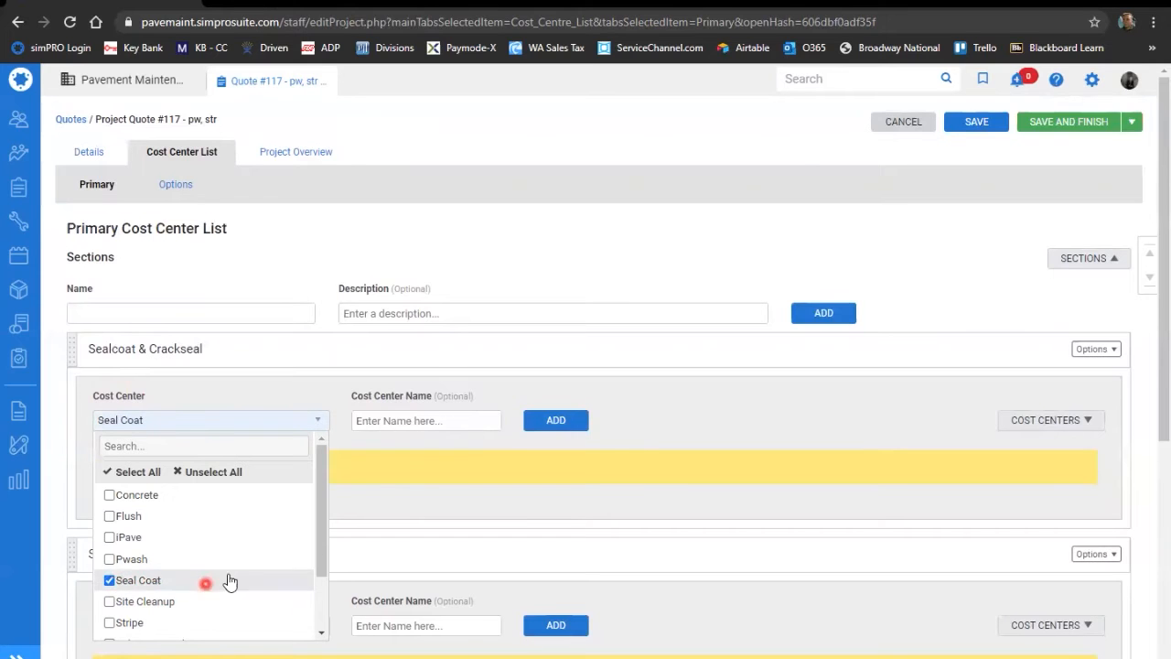
{"action": "left_click", "coordinate": [556, 420]}
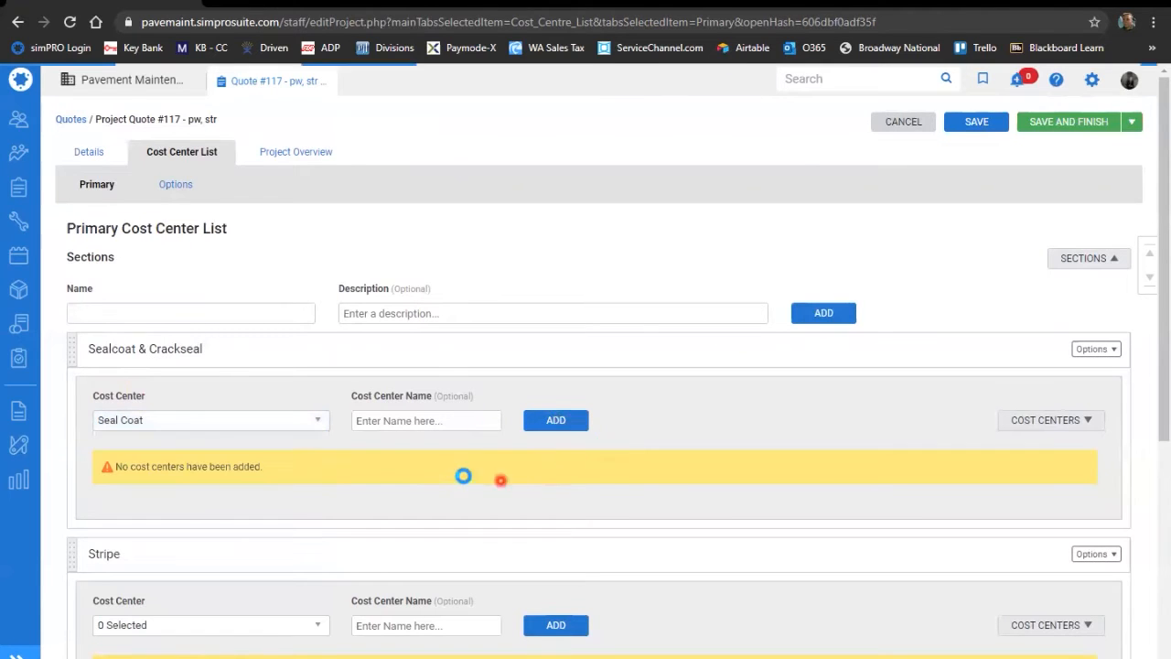
Add the Stripe cost center to the Stripe section
{"action": "scroll", "coordinate": [275, 494], "scroll_direction": "down", "scroll_amount": 2}
{"action": "left_click", "coordinate": [204, 477]}
{"action": "left_click", "coordinate": [123, 448]}
{"action": "left_click", "coordinate": [555, 477]}
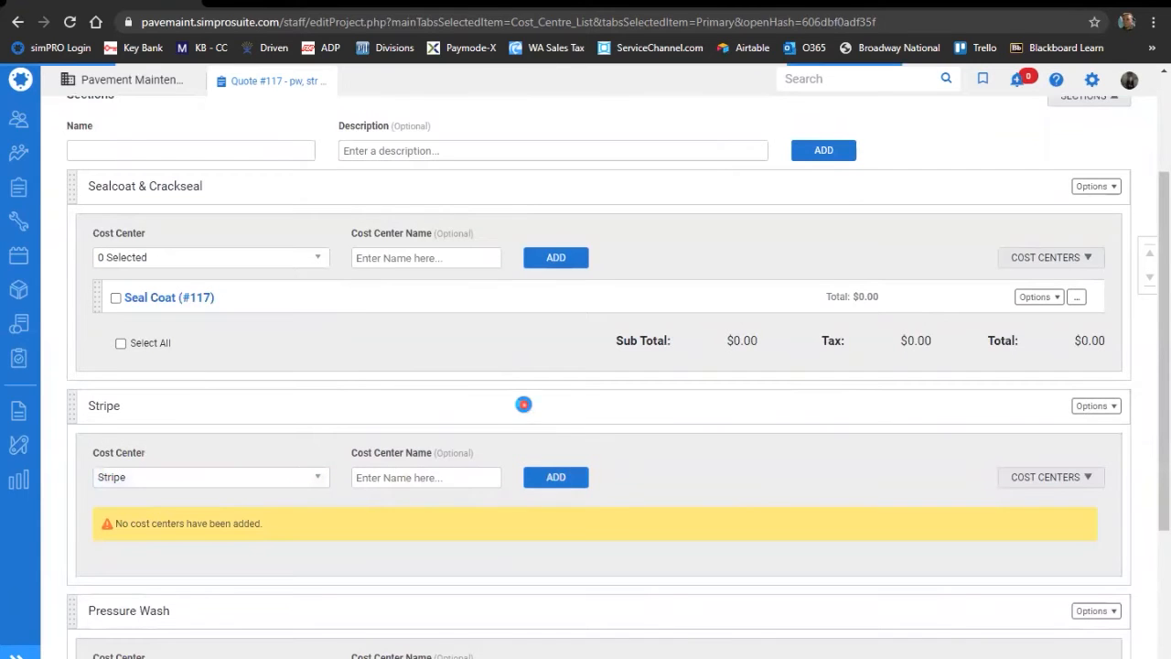
Add the Pwash cost center to the Pressure Wash section
{"action": "scroll", "coordinate": [457, 416], "scroll_direction": "down", "scroll_amount": 3}
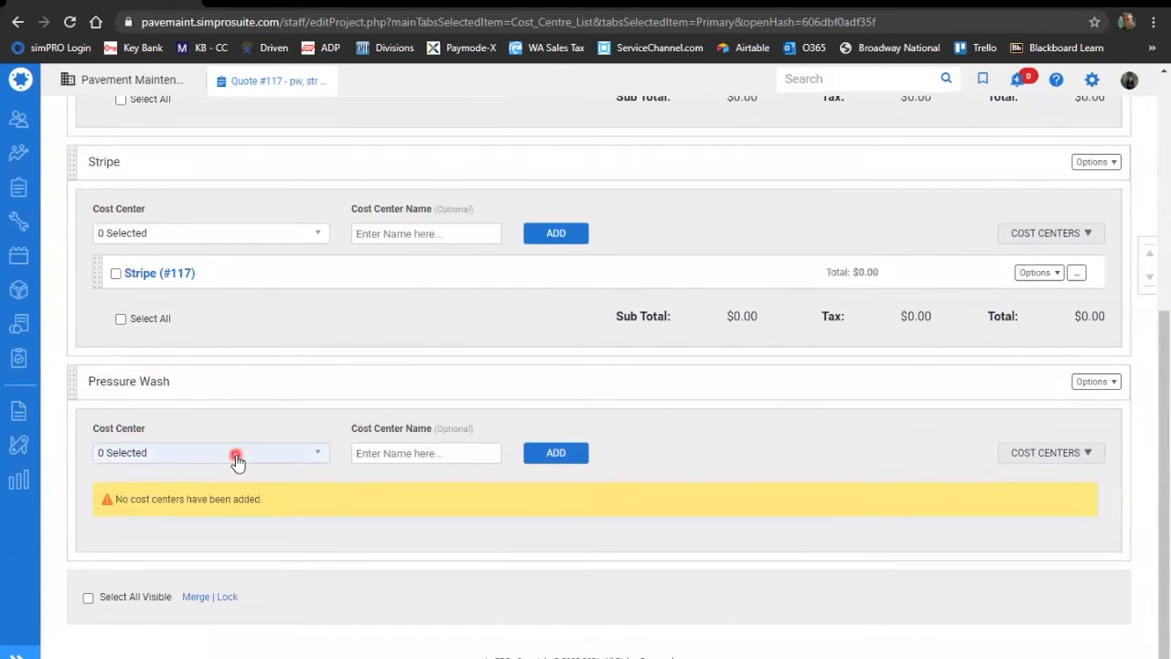
{"action": "left_click", "coordinate": [178, 453]}
{"action": "left_click", "coordinate": [151, 593]}
{"action": "left_click", "coordinate": [541, 457]}
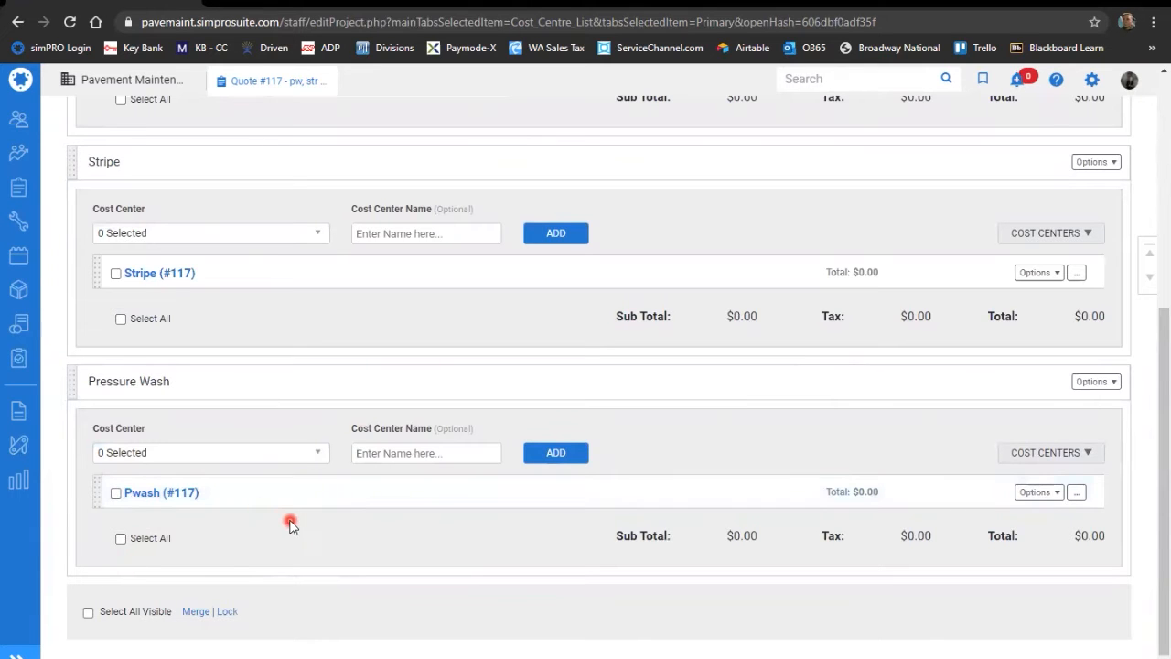
Check the cost centers in the three sections and save the quote
{"action": "scroll", "coordinate": [214, 319], "scroll_direction": "up", "scroll_amount": 1}
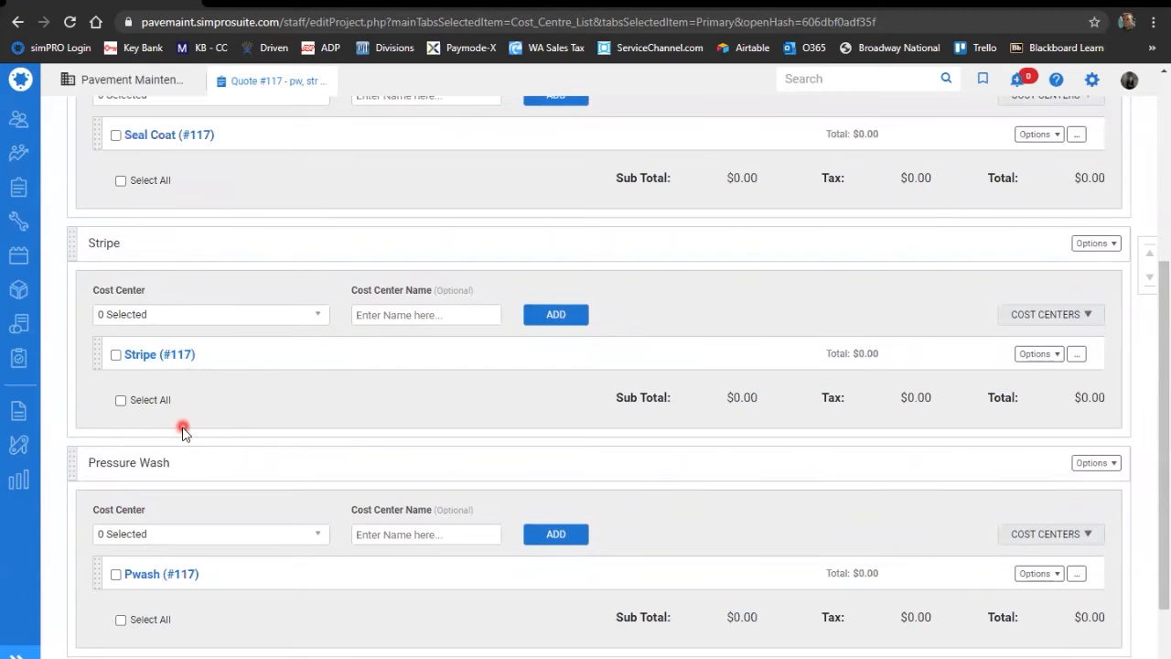
{"action": "scroll", "coordinate": [180, 428], "scroll_direction": "up", "scroll_amount": 2}
{"action": "scroll", "coordinate": [182, 436], "scroll_direction": "up", "scroll_amount": 2}
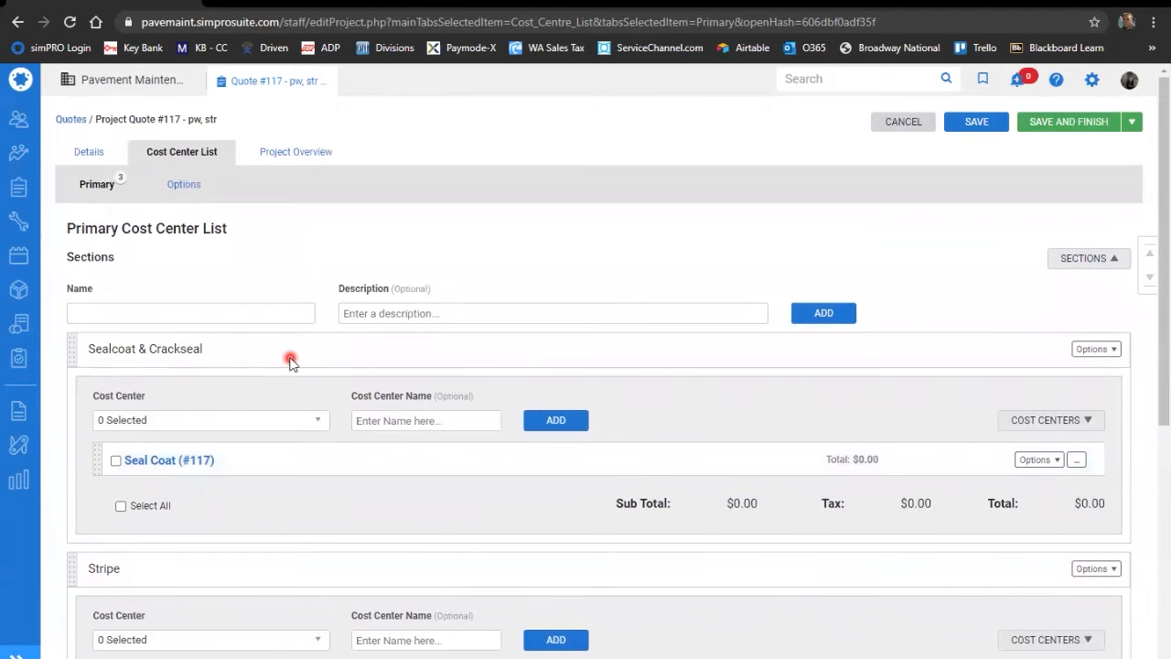
{"action": "scroll", "coordinate": [188, 471], "scroll_direction": "down", "scroll_amount": 1}
{"action": "scroll", "coordinate": [187, 471], "scroll_direction": "down", "scroll_amount": 3}
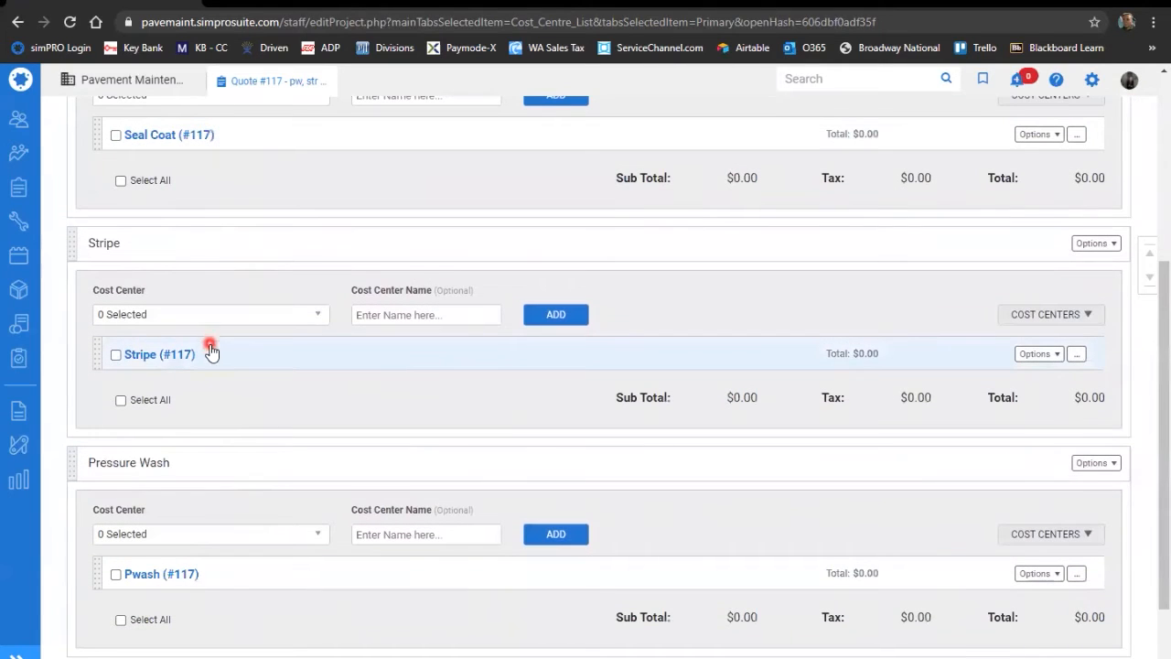
{"action": "scroll", "coordinate": [256, 595], "scroll_direction": "up", "scroll_amount": 4}
{"action": "left_click", "coordinate": [986, 121]}
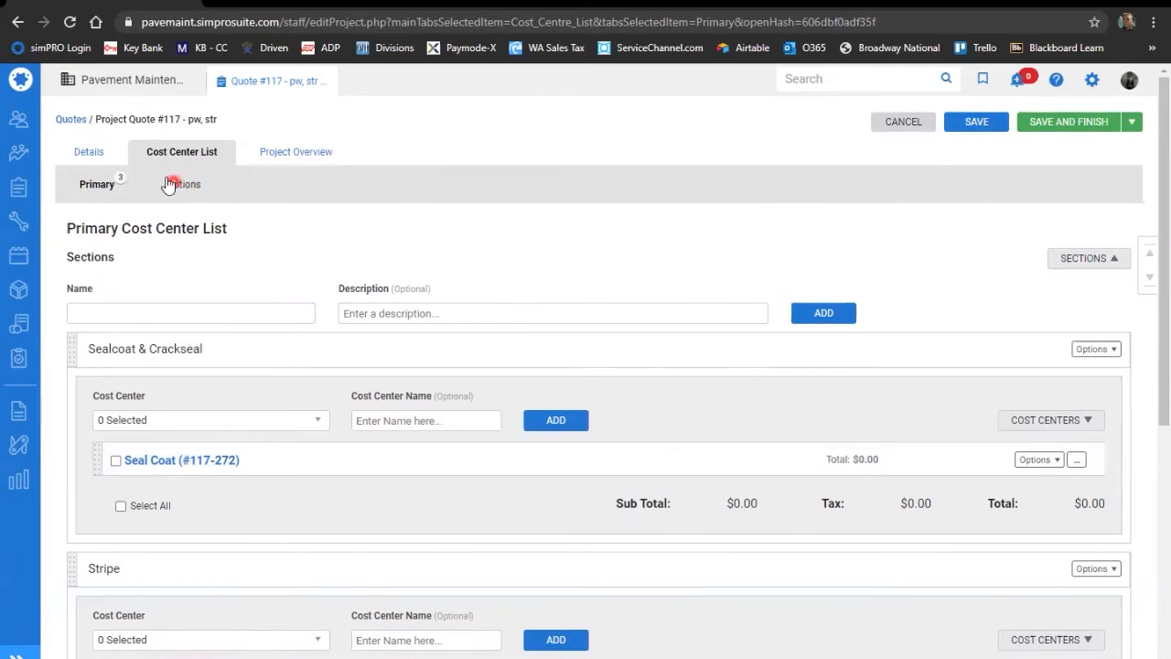
Open the settings in the quote's details and clear the Quote Letter Job Name custom field
{"action": "left_click", "coordinate": [89, 153]}
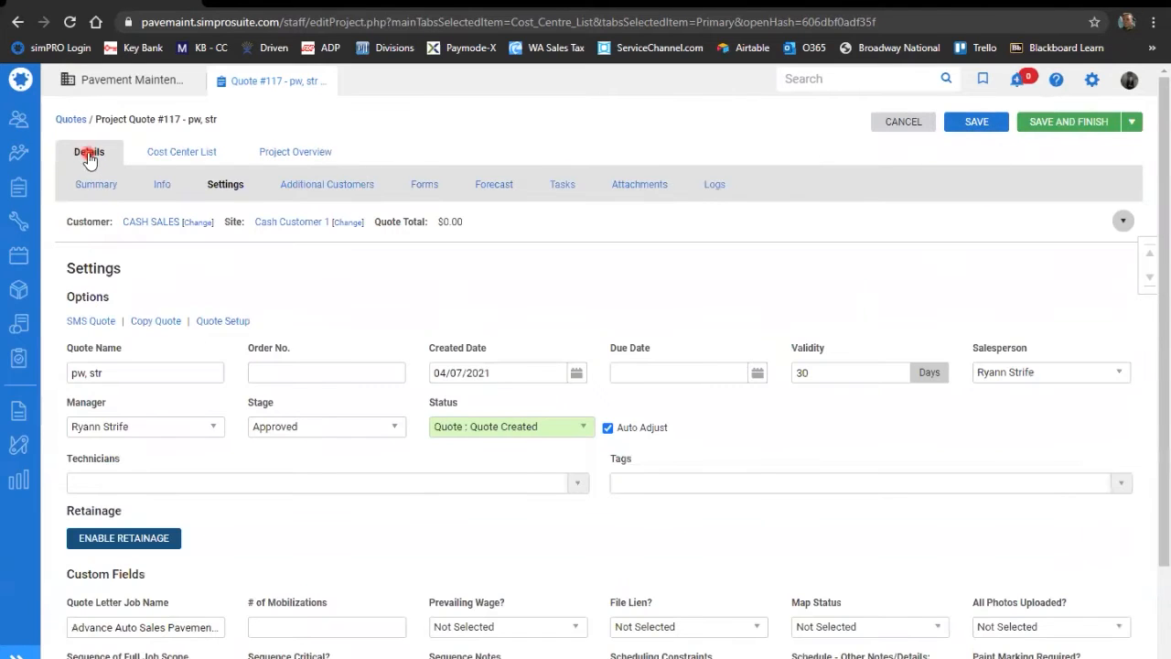
{"action": "left_click", "coordinate": [224, 188]}
{"action": "scroll", "coordinate": [110, 549], "scroll_direction": "down", "scroll_amount": 1}
{"action": "left_click", "coordinate": [69, 522]}
{"action": "left_click_drag", "start_coordinate": [74, 520], "coordinate": [180, 526]}
{"action": "left_click_drag", "start_coordinate": [69, 546], "coordinate": [797, 541]}
{"action": "key", "text": "BackSpace"}
{"action": "left_click", "coordinate": [729, 500]}
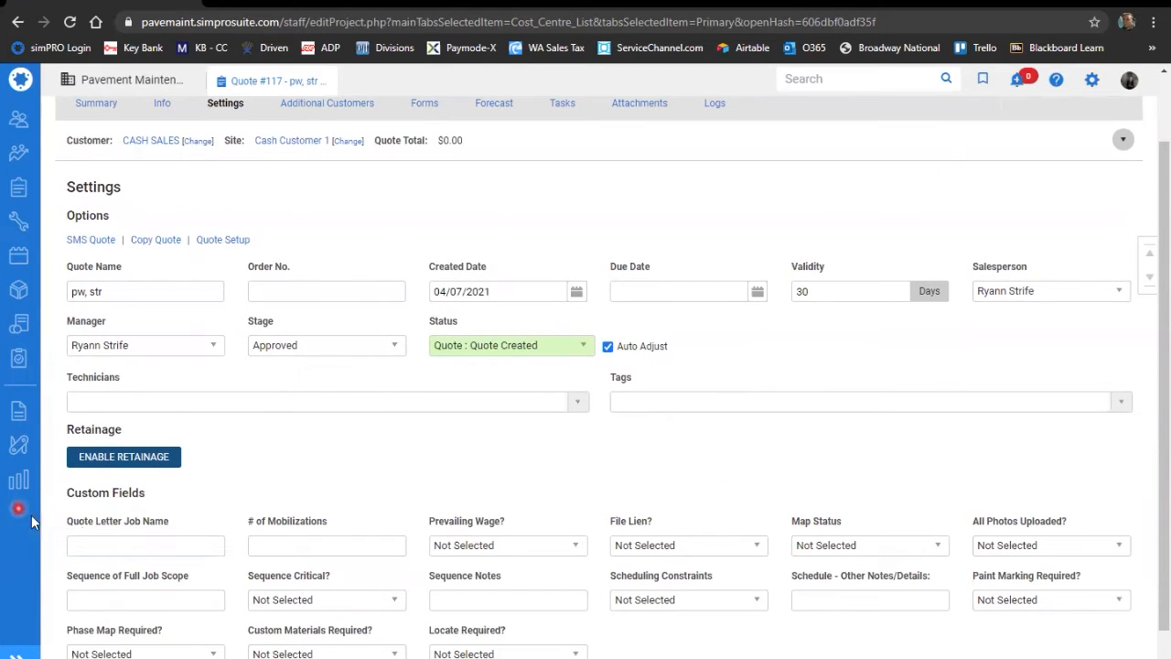
Set the Quote Letter Job Name to "Advance Auto Sales Pavement Repair"
{"action": "left_click_drag", "start_coordinate": [62, 522], "coordinate": [172, 520]}
{"action": "left_click_drag", "start_coordinate": [68, 486], "coordinate": [149, 503]}
{"action": "left_click", "coordinate": [142, 548]}
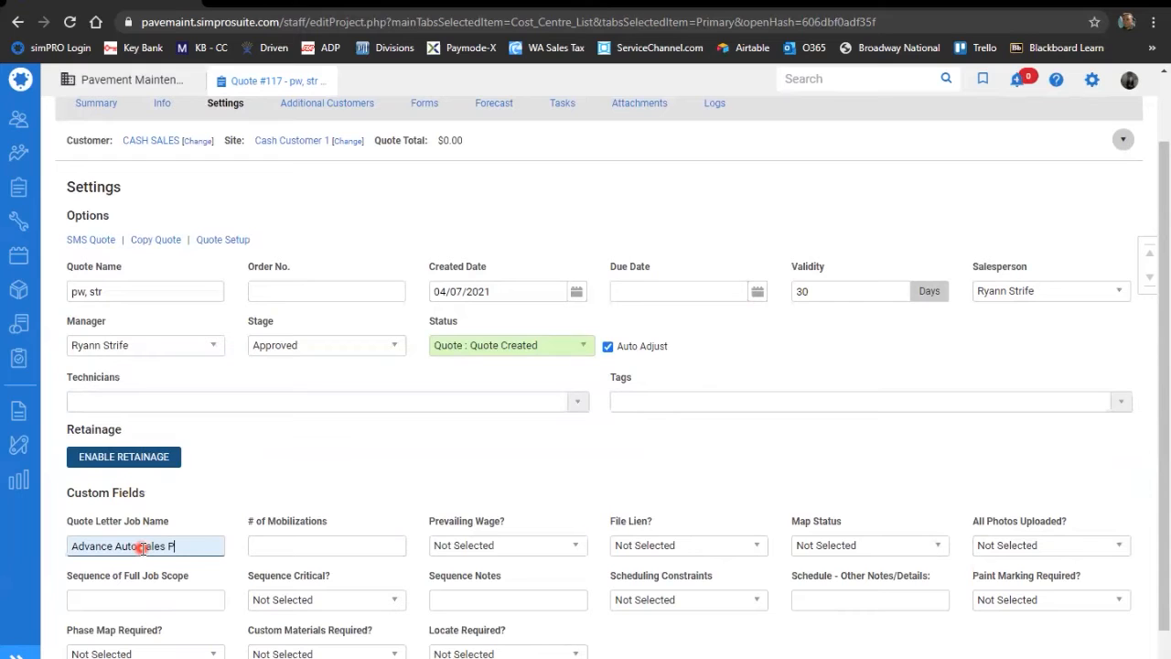
{"action": "type", "text": "Repair"}
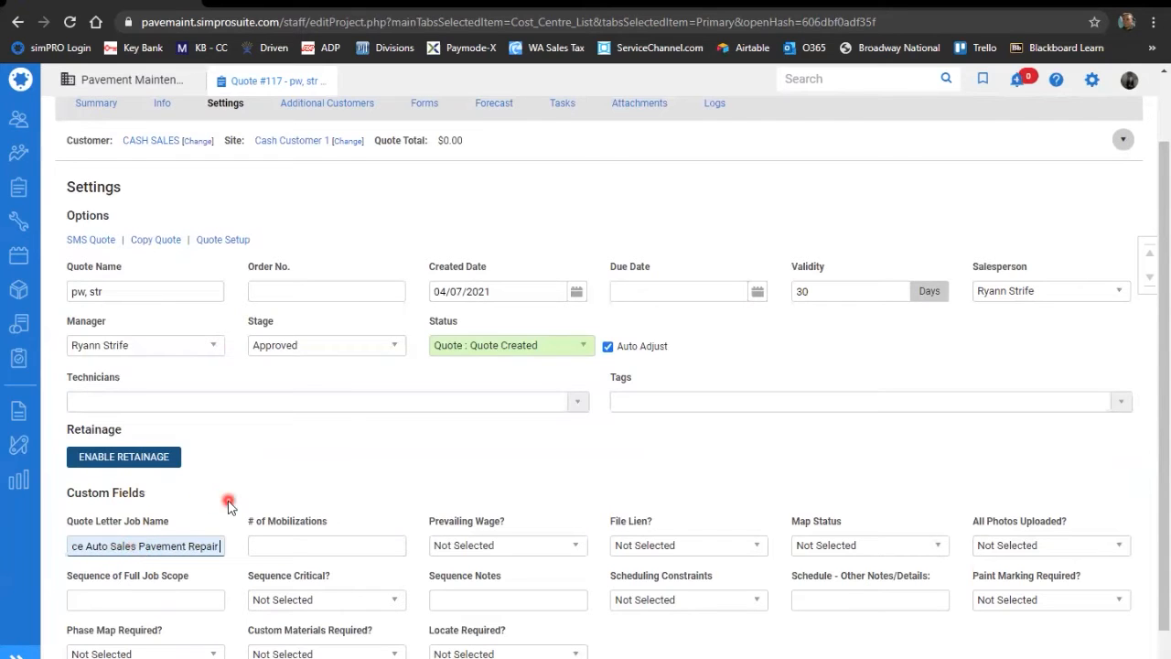
Save the quote with its new job name and check the cost centers in the primary cost center list
{"action": "scroll", "coordinate": [316, 515], "scroll_direction": "up", "scroll_amount": 1}
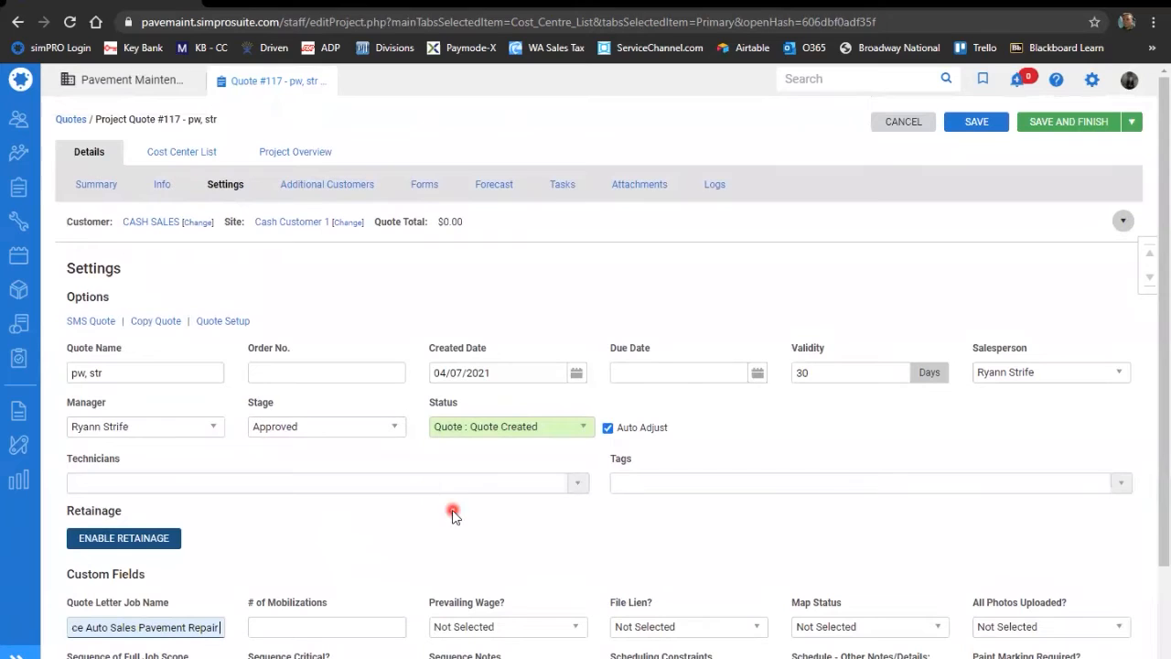
{"action": "left_click", "coordinate": [992, 135]}
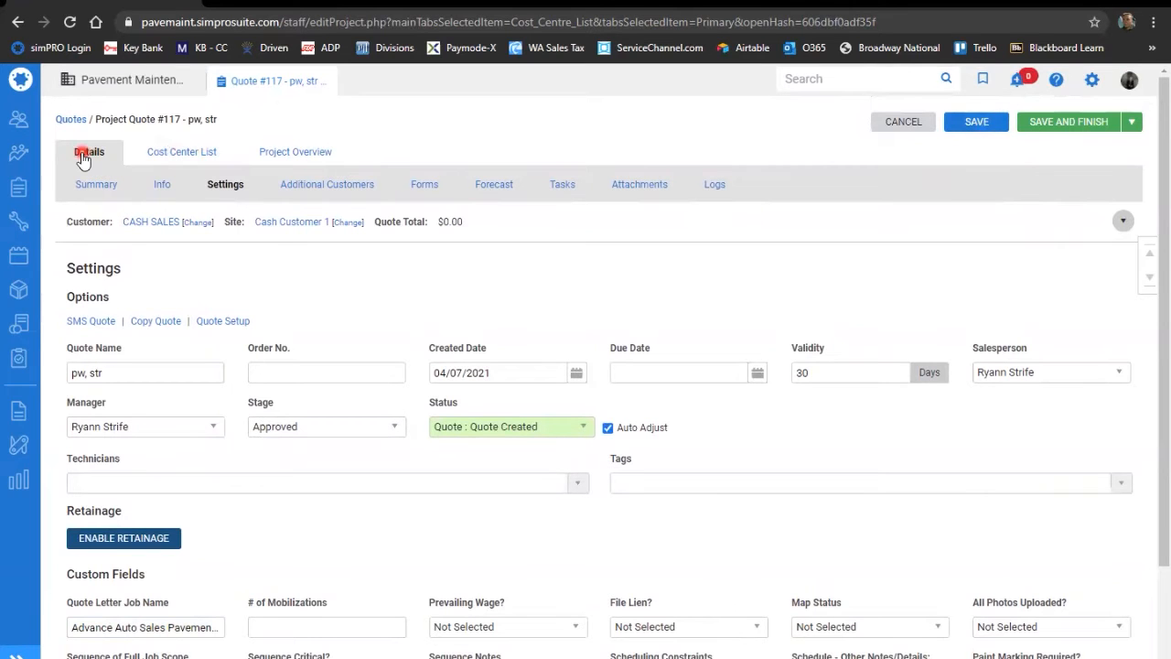
{"action": "left_click", "coordinate": [174, 154]}
{"action": "scroll", "coordinate": [207, 455], "scroll_direction": "down", "scroll_amount": 5}
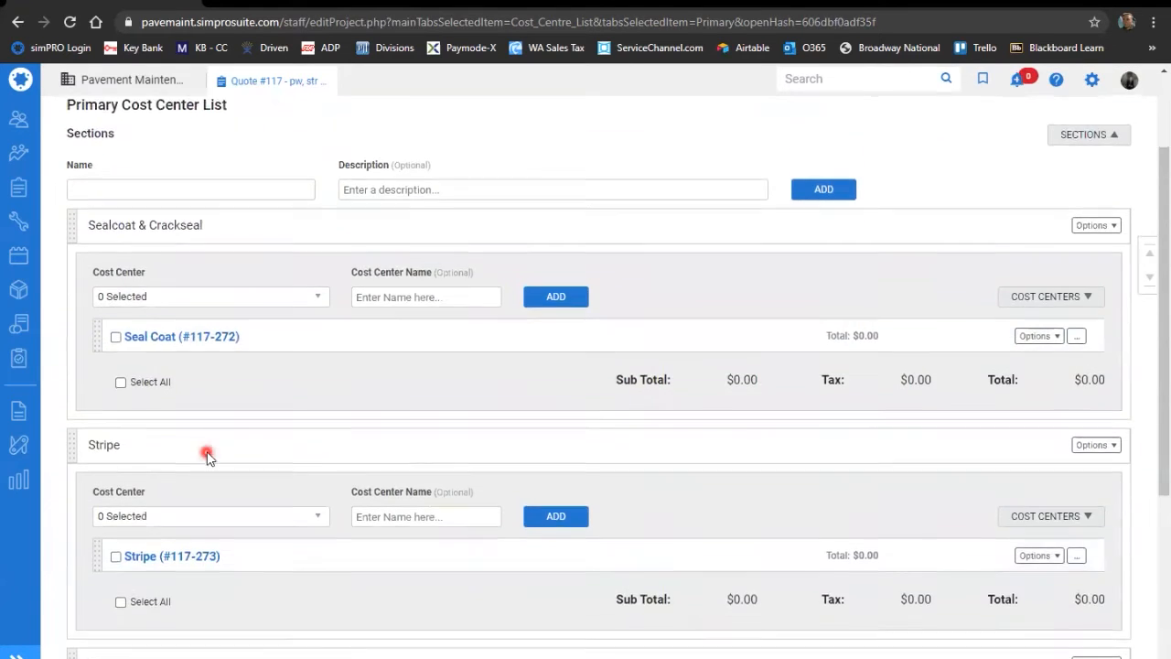
{"action": "scroll", "coordinate": [205, 457], "scroll_direction": "up", "scroll_amount": 5}
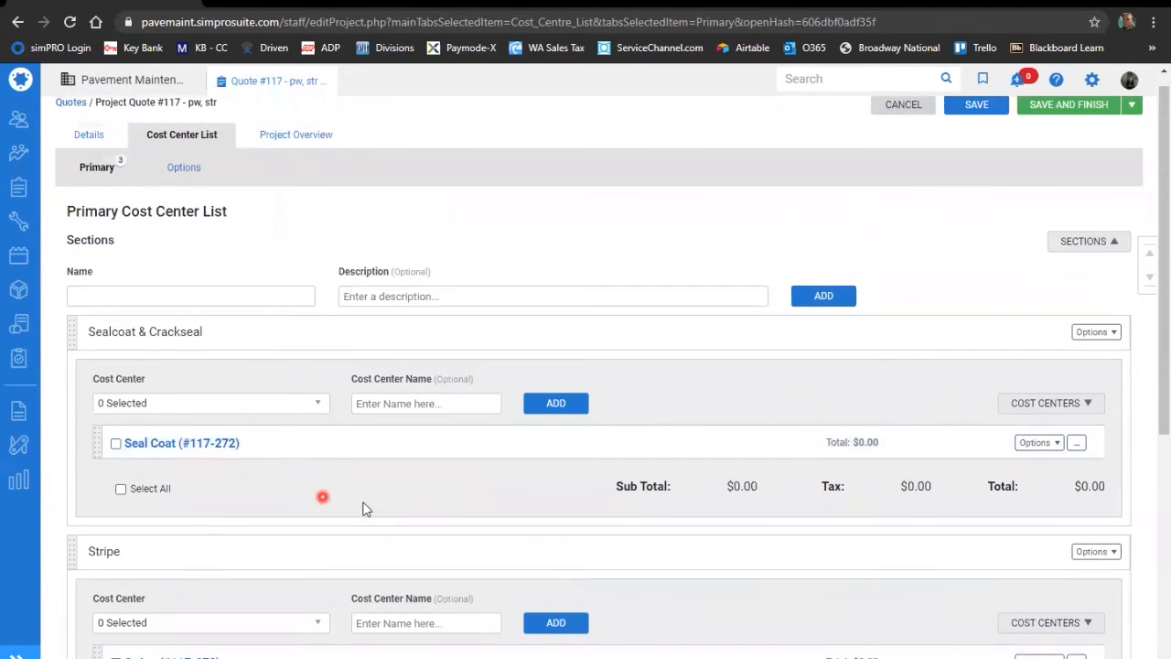
{"action": "scroll", "coordinate": [367, 485], "scroll_direction": "down", "scroll_amount": 5}
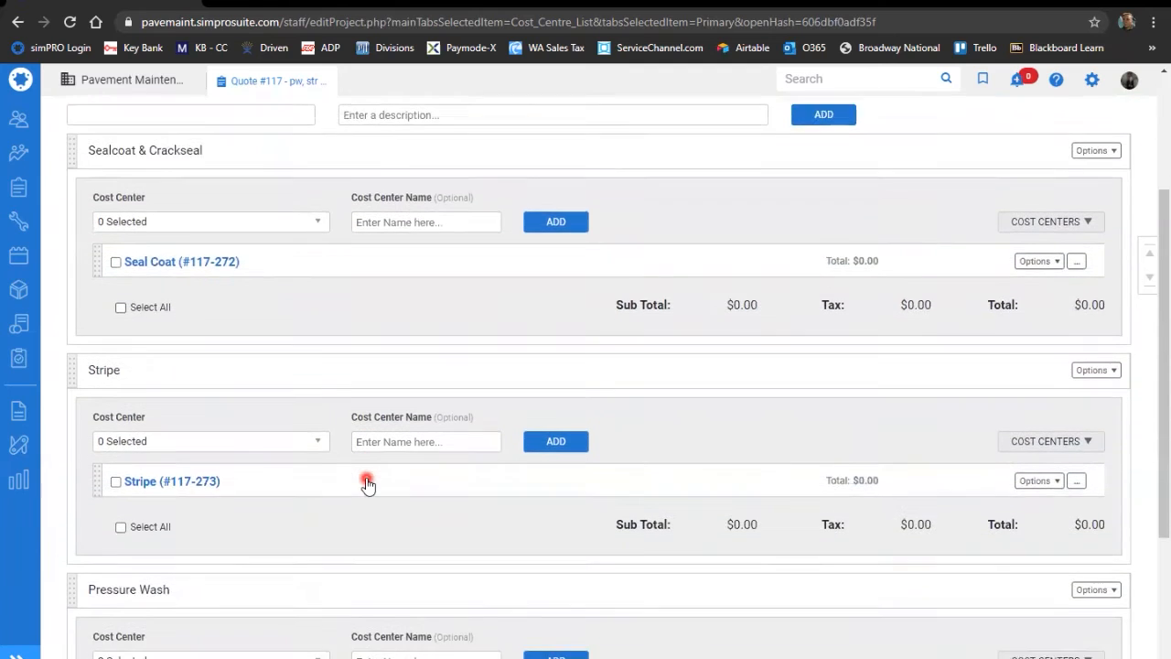
{"action": "scroll", "coordinate": [367, 483], "scroll_direction": "up", "scroll_amount": 2}
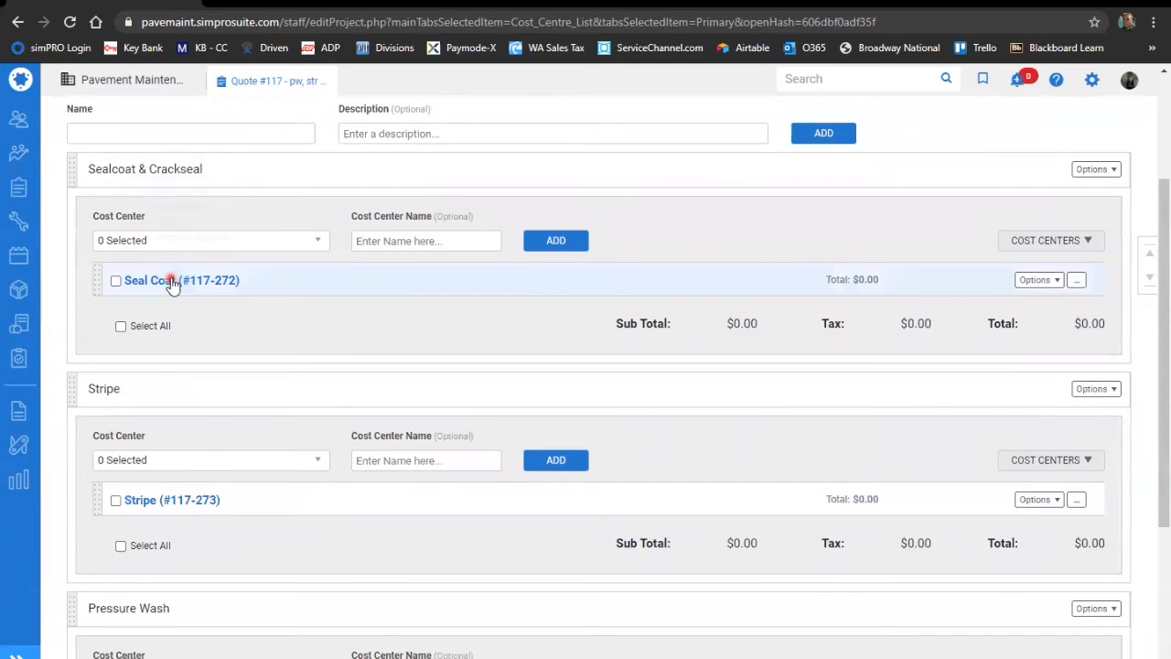
{"action": "left_click", "coordinate": [171, 281]}
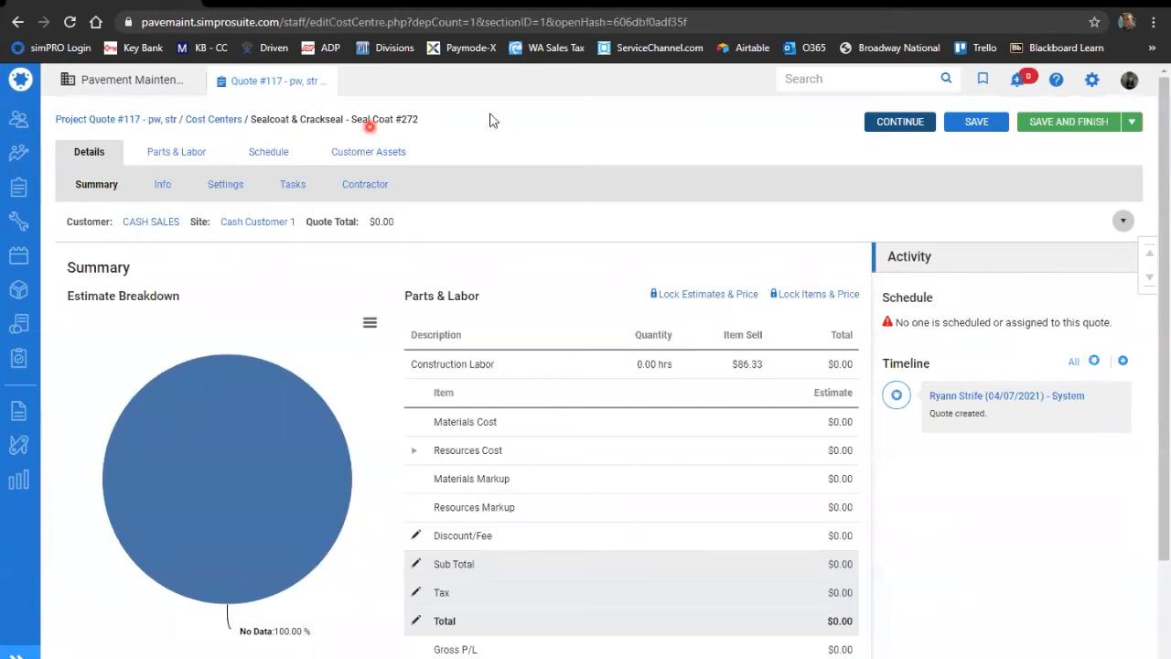
{"action": "left_click", "coordinate": [15, 23]}
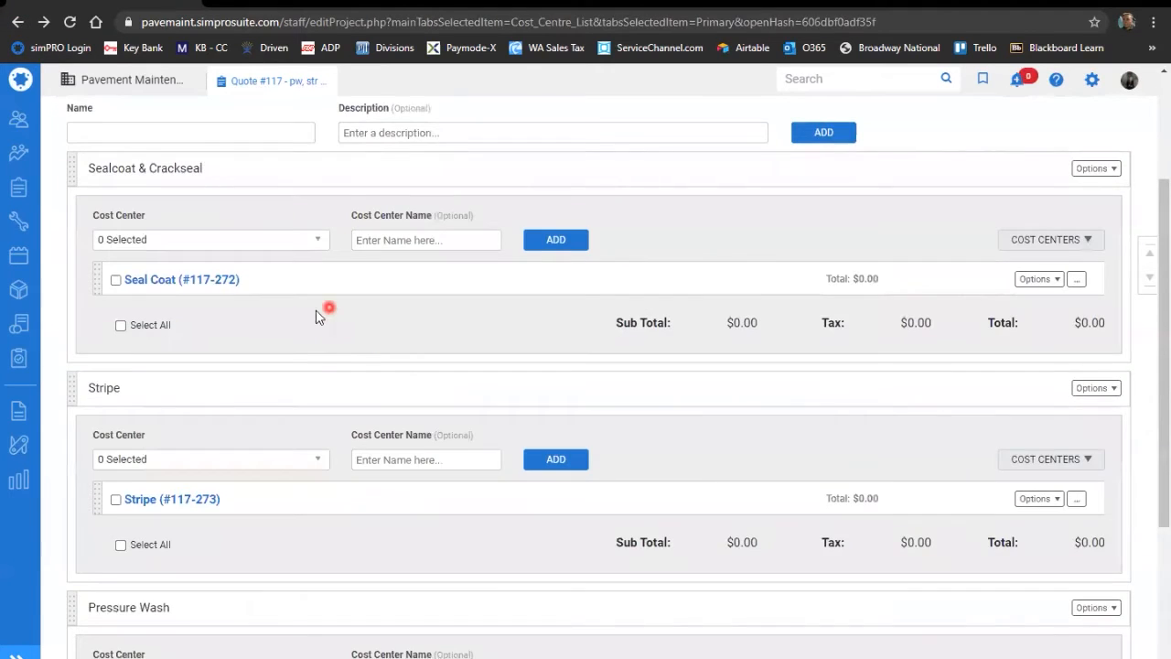
{"action": "scroll", "coordinate": [270, 492], "scroll_direction": "up", "scroll_amount": 2}
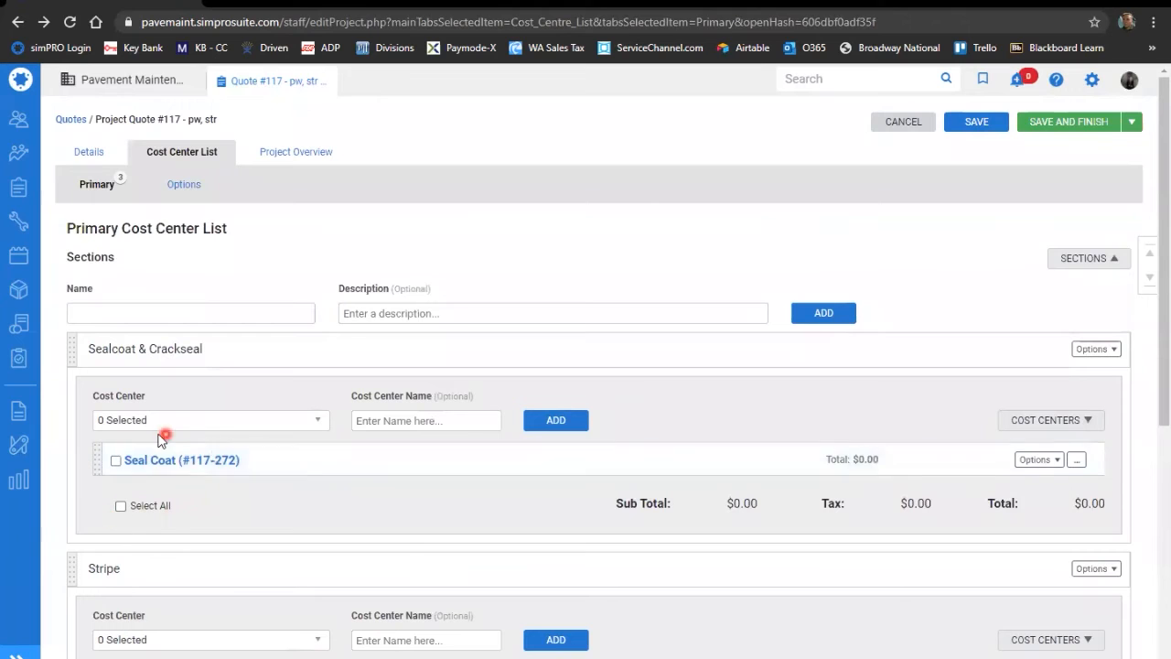
Open the Seal Coat group of take off templates for the Seal Coat cost center in the Sealcoat & Crackseal section
{"action": "left_click", "coordinate": [203, 467]}
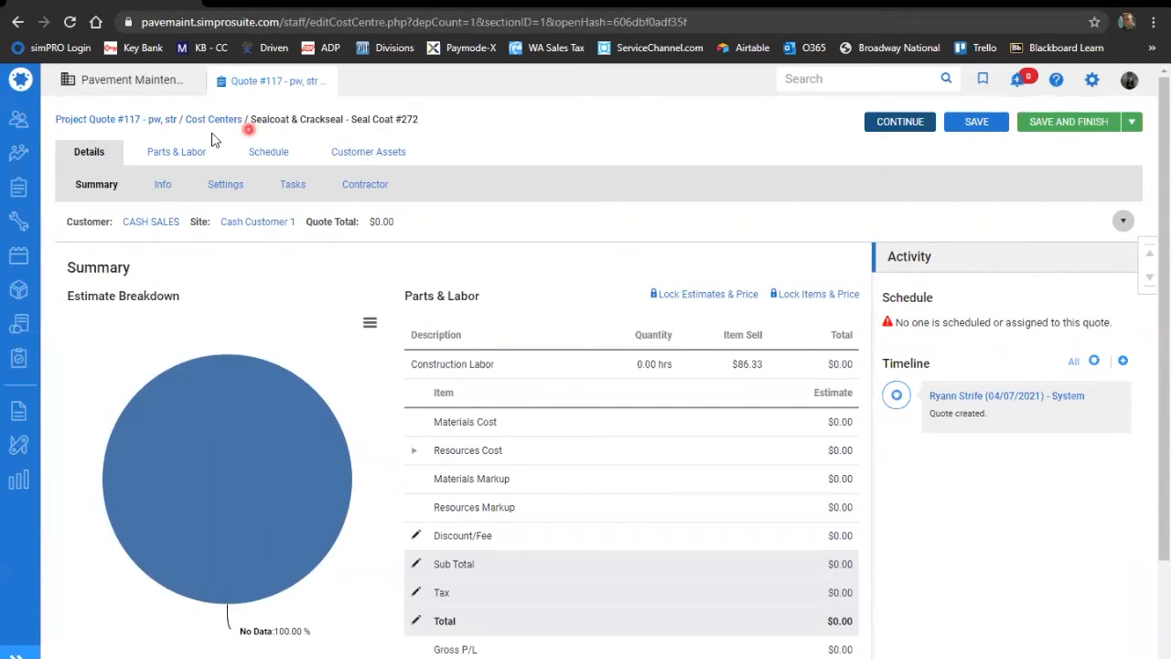
{"action": "left_click", "coordinate": [152, 159]}
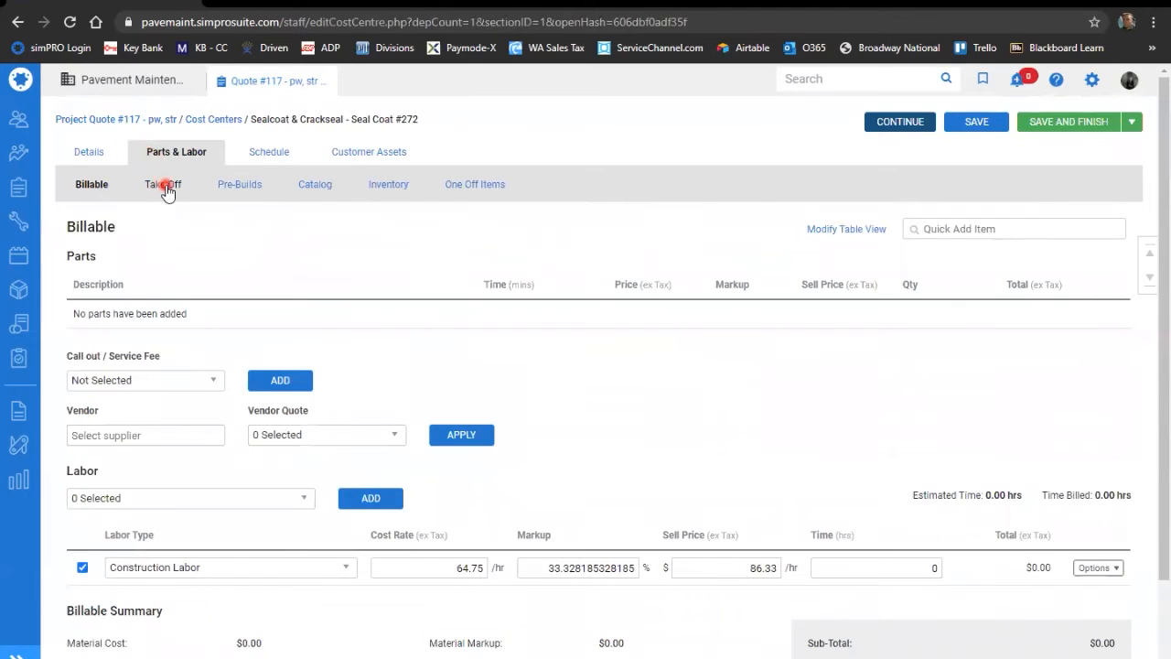
{"action": "left_click", "coordinate": [150, 187]}
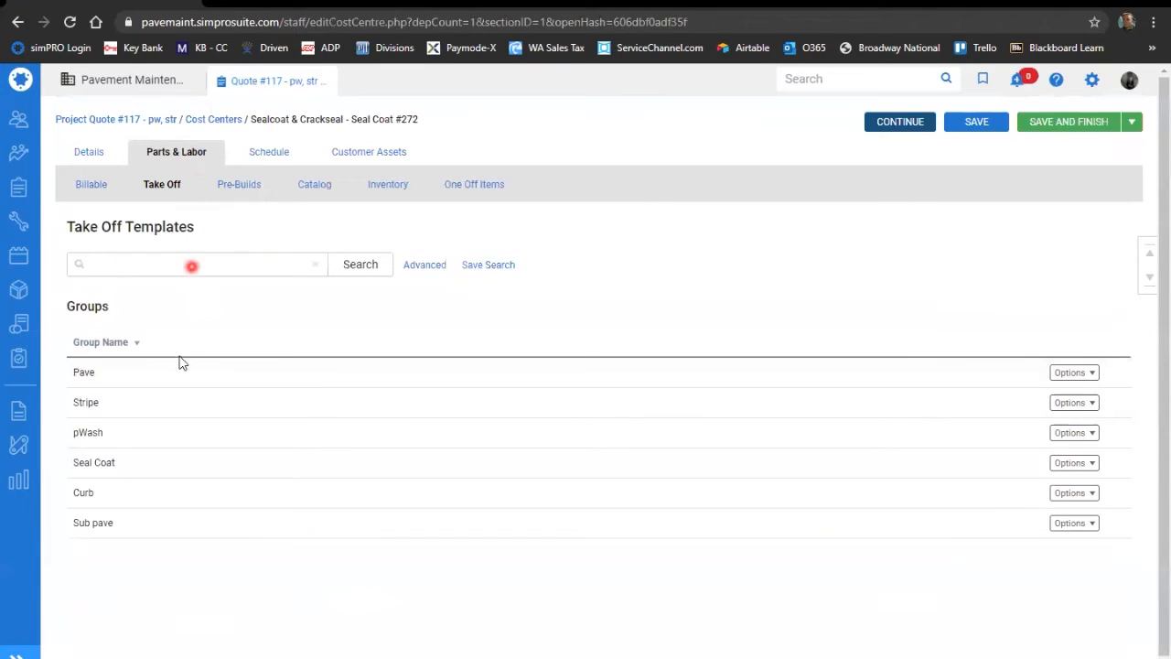
{"action": "left_click", "coordinate": [164, 470]}
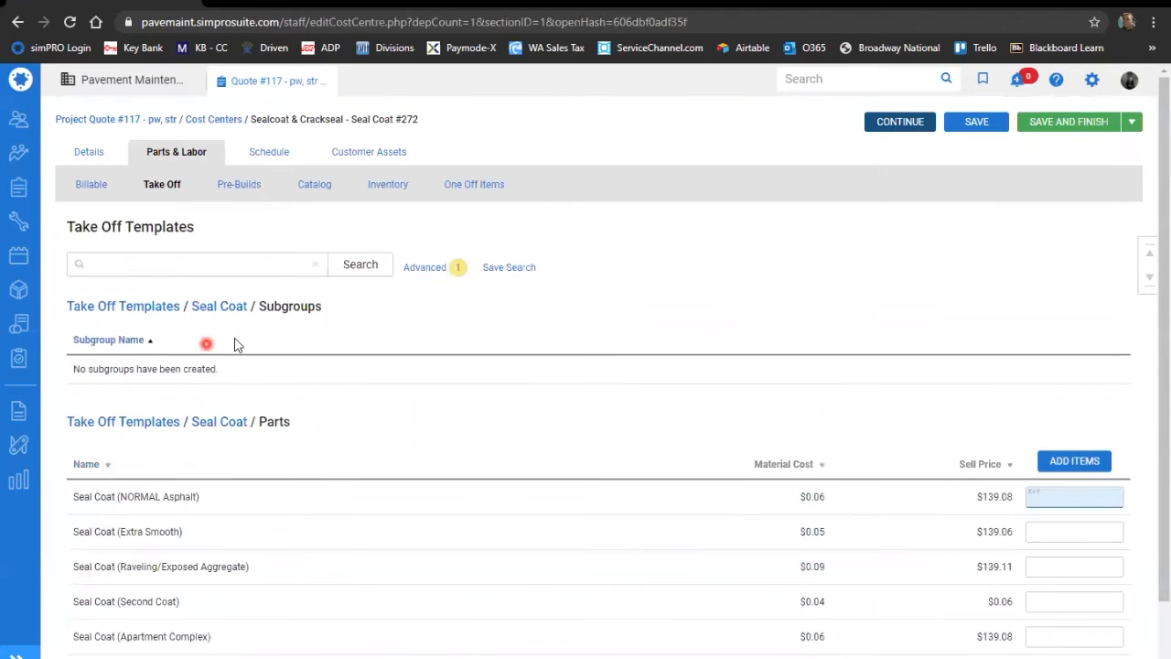
Add the Seal Coat (NORMAL Asphalt) template with quantity 35,000 and Crack Seal (Routed) with quantity 750 to the cost center
{"action": "scroll", "coordinate": [256, 339], "scroll_direction": "down", "scroll_amount": 2}
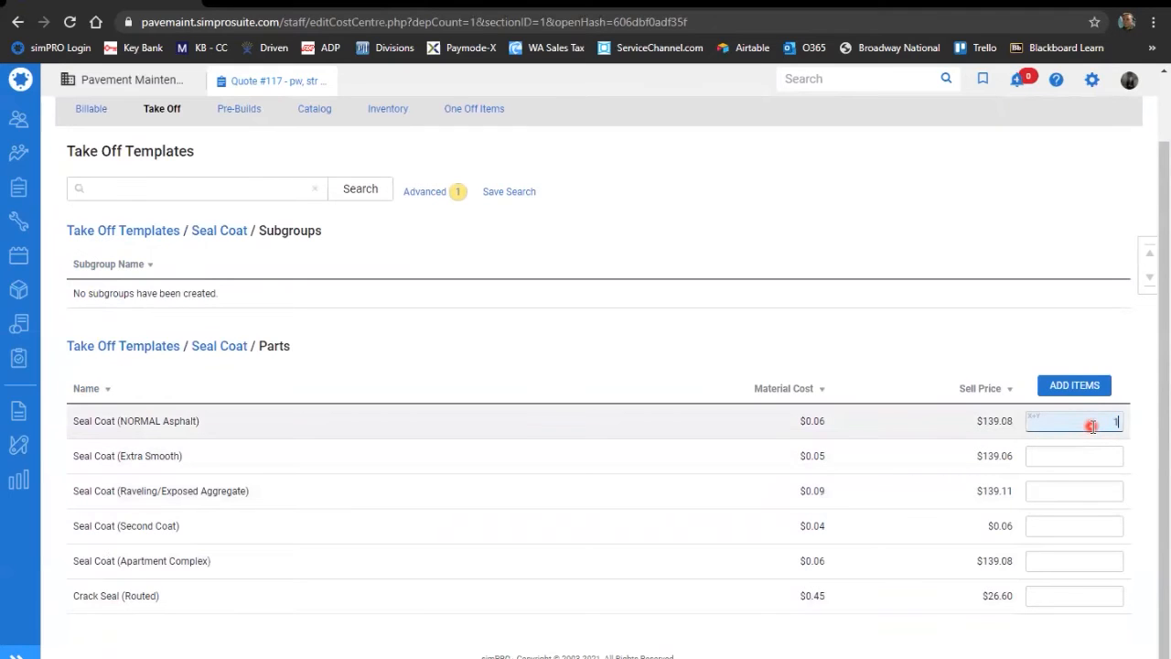
{"action": "left_click", "coordinate": [1072, 600]}
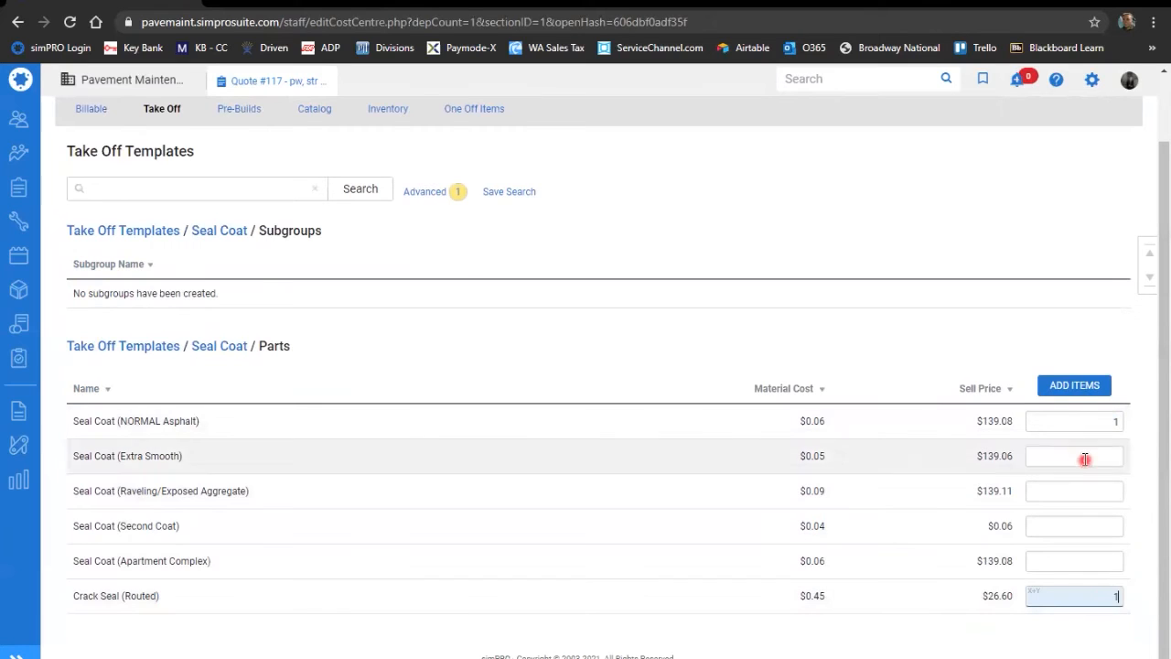
{"action": "left_click", "coordinate": [1101, 418]}
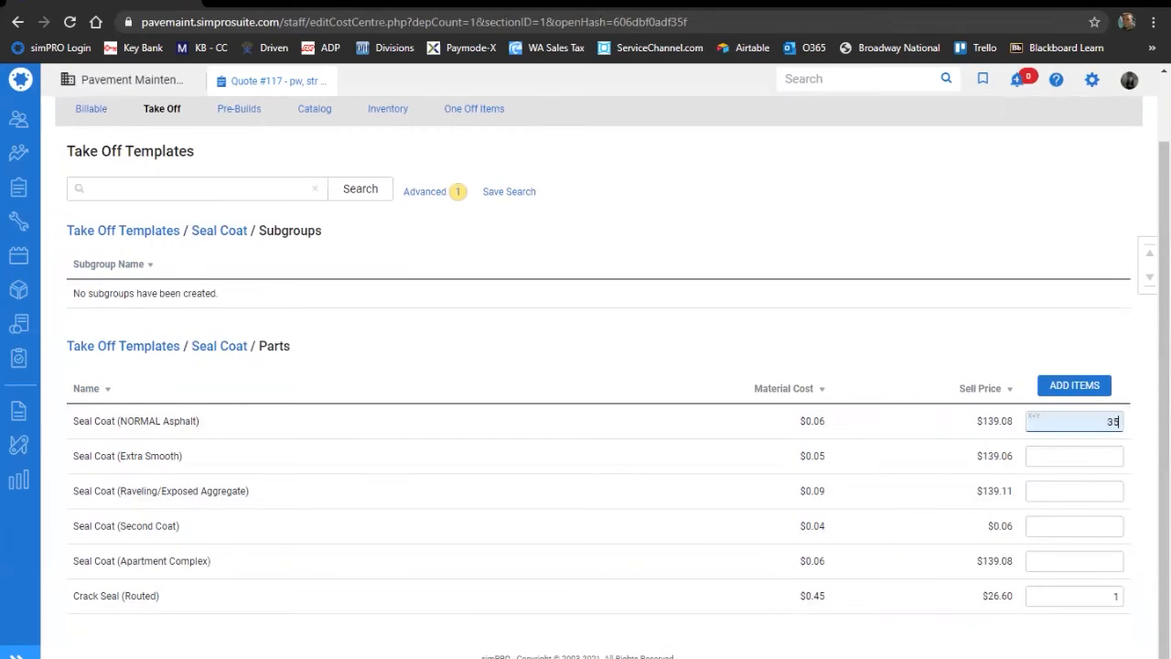
{"action": "key", "text": "Tab"}
{"action": "key", "text": "Tab"}
{"action": "key", "text": "Tab"}
{"action": "key", "text": "Tab"}
{"action": "key", "text": "Tab"}
{"action": "type", "text": "7"}
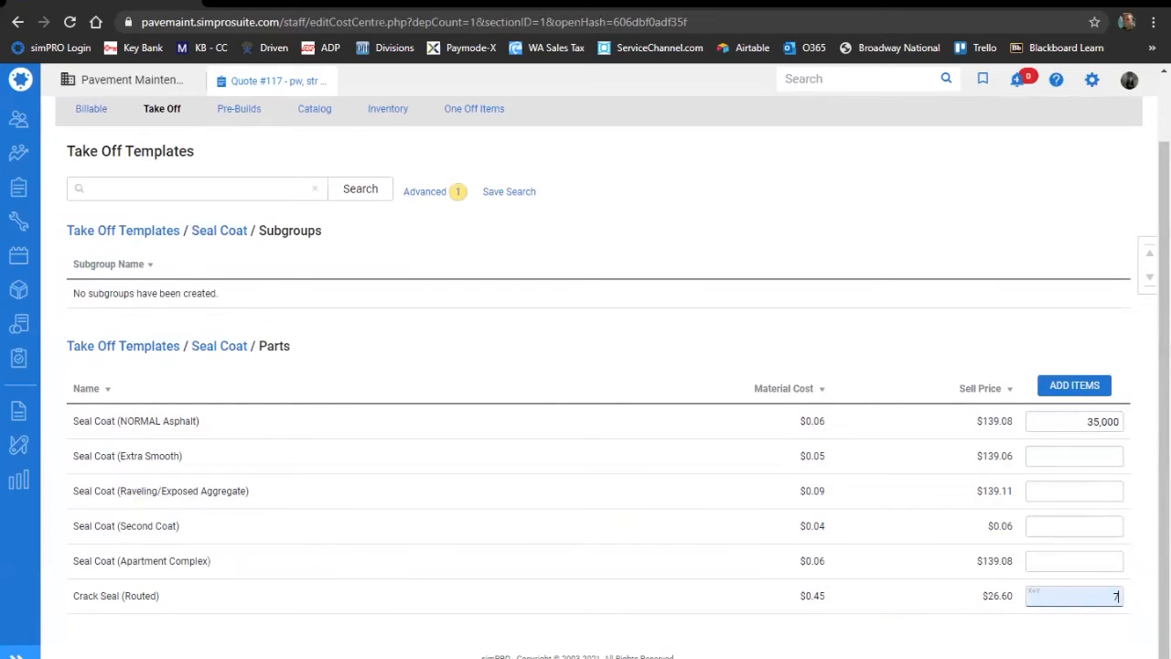
{"action": "left_click", "coordinate": [1098, 423]}
{"action": "left_click", "coordinate": [1073, 596]}
{"action": "left_click", "coordinate": [456, 313]}
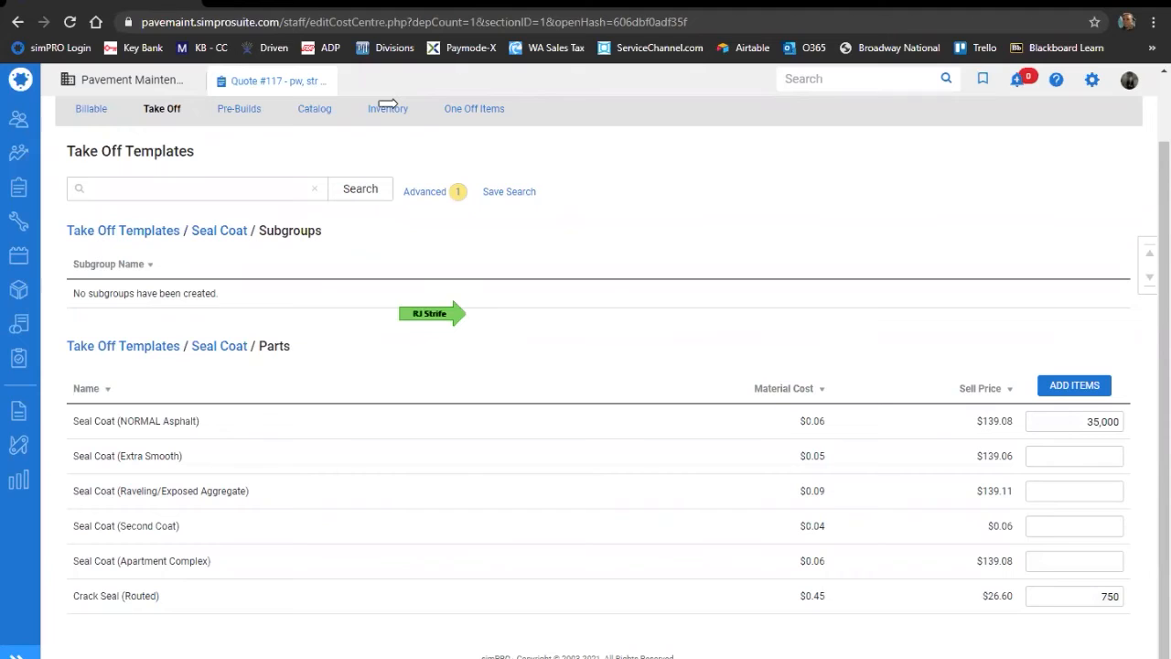
{"action": "left_click", "coordinate": [1063, 386]}
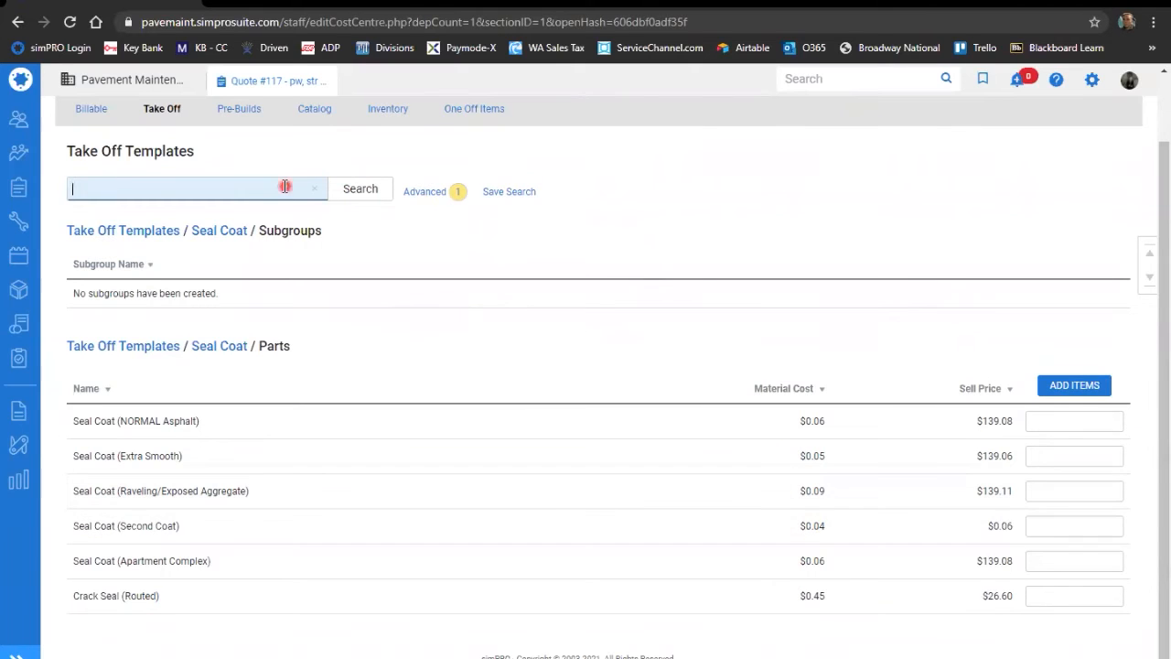
Set the quantity of the Seal Equipment Set (1 hr) to 1 in the cost center's billable parts
{"action": "scroll", "coordinate": [174, 229], "scroll_direction": "up", "scroll_amount": 1}
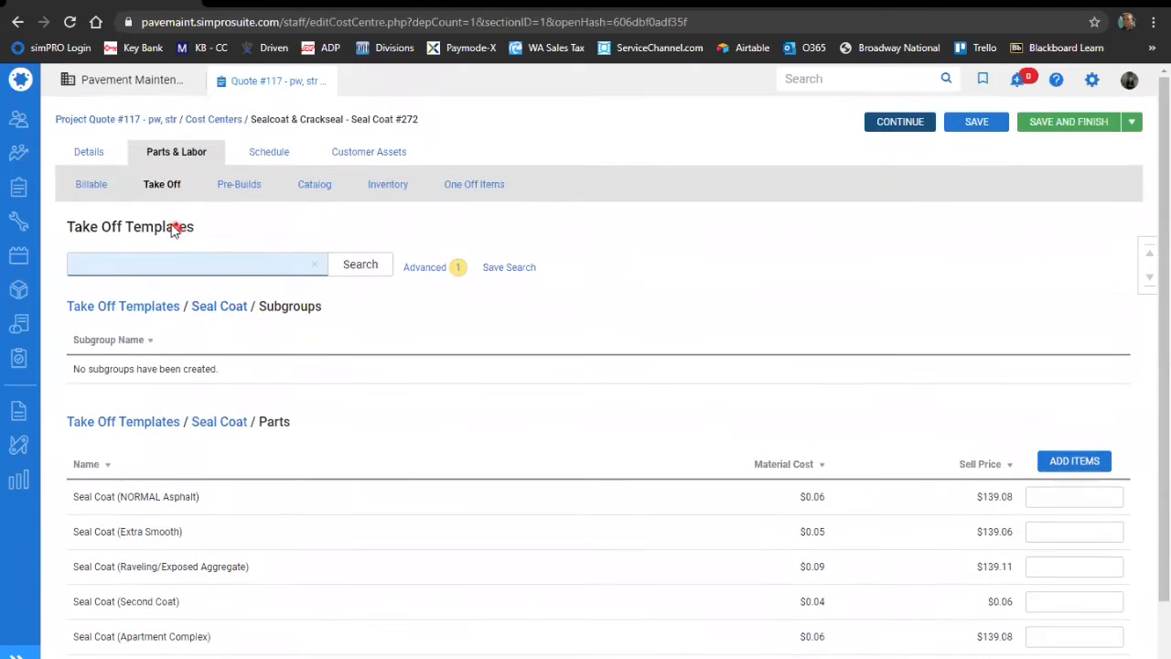
{"action": "left_click", "coordinate": [104, 186]}
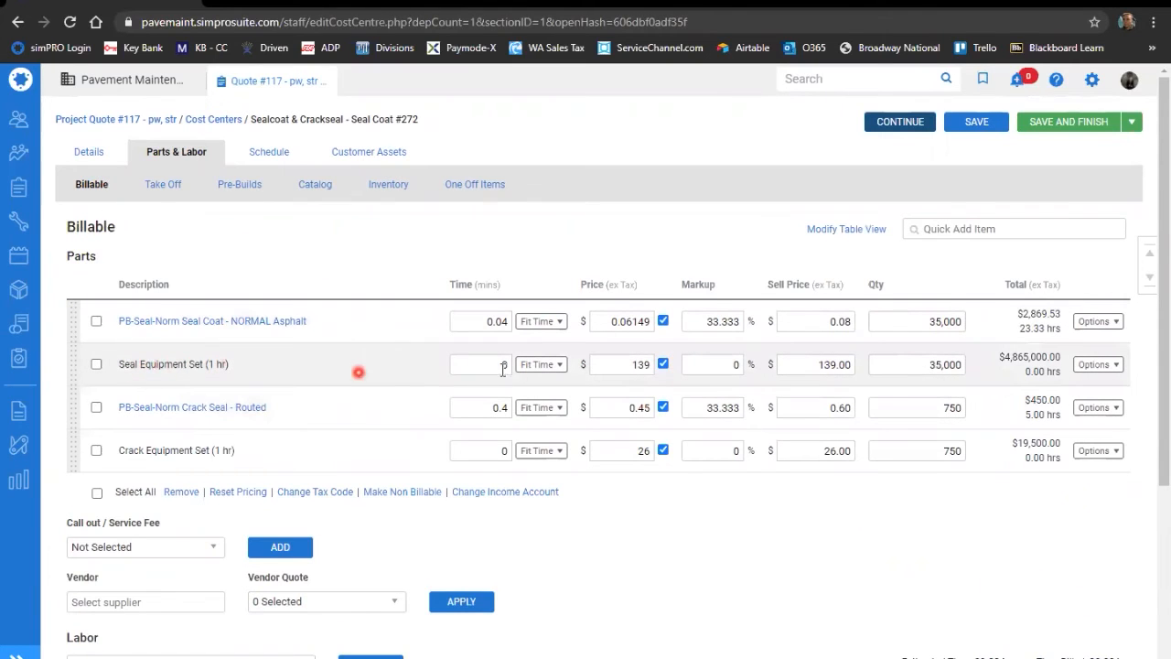
{"action": "left_click_drag", "start_coordinate": [919, 364], "coordinate": [972, 366]}
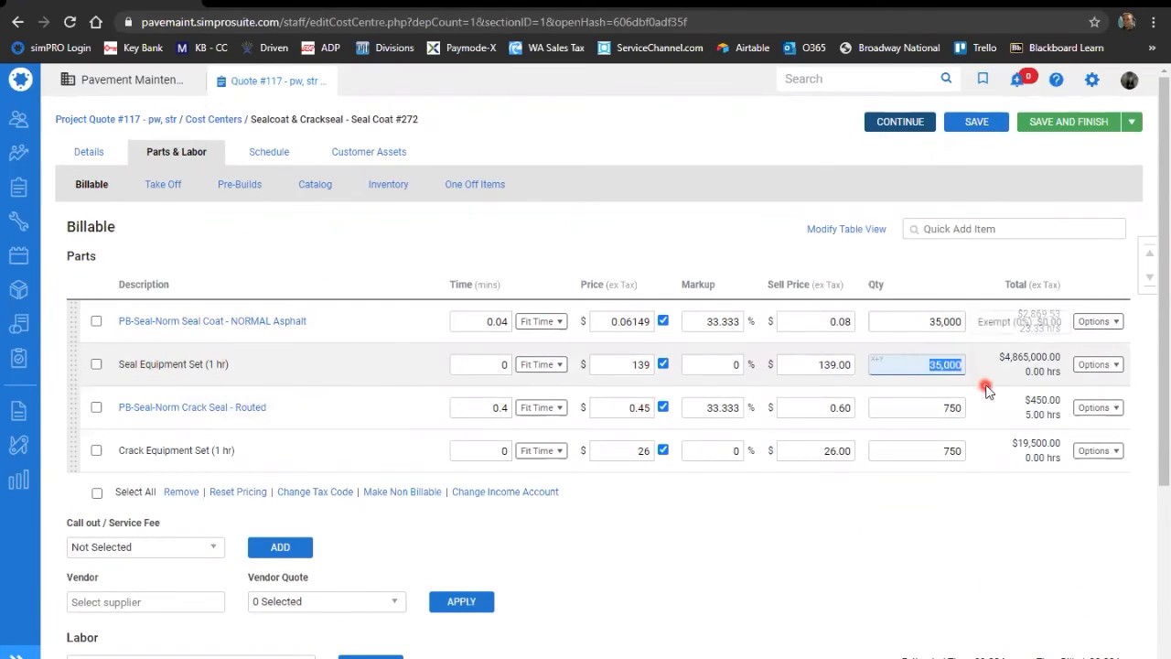
{"action": "type", "text": "1"}
{"action": "key", "text": "Return"}
{"action": "key", "text": "Return"}
{"action": "key", "text": "Tab"}
{"action": "key", "text": "Tab"}
{"action": "key", "text": "shift+Tab"}
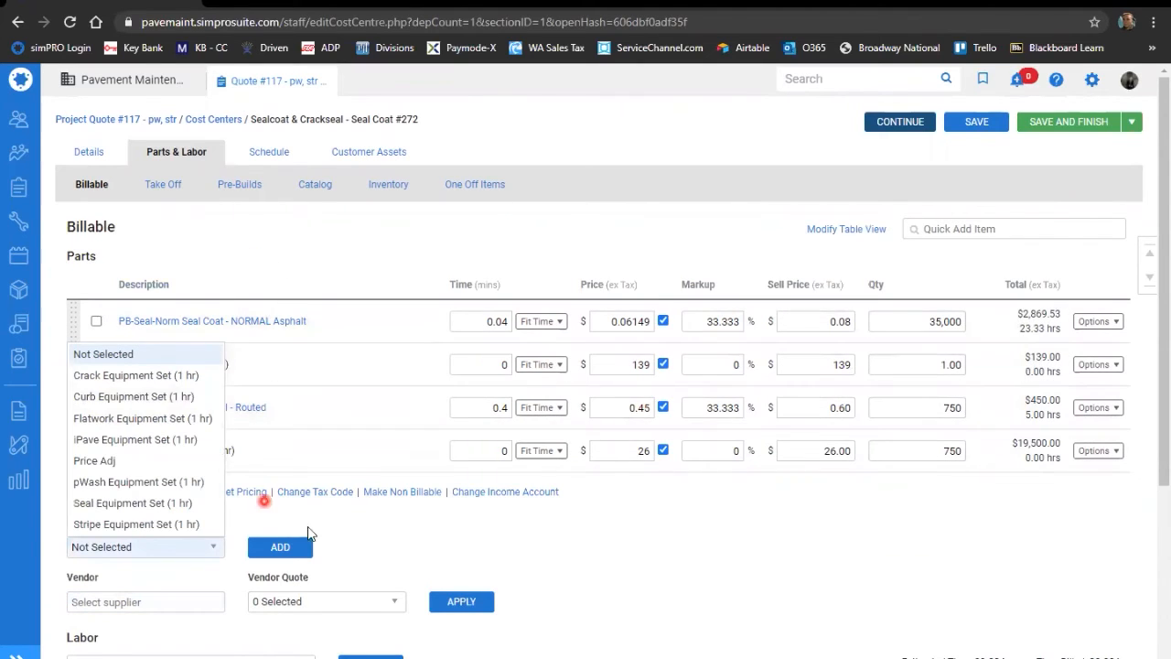
Remove all four seal coat and crack seal parts from the cost center's billable list
{"action": "left_click", "coordinate": [641, 548]}
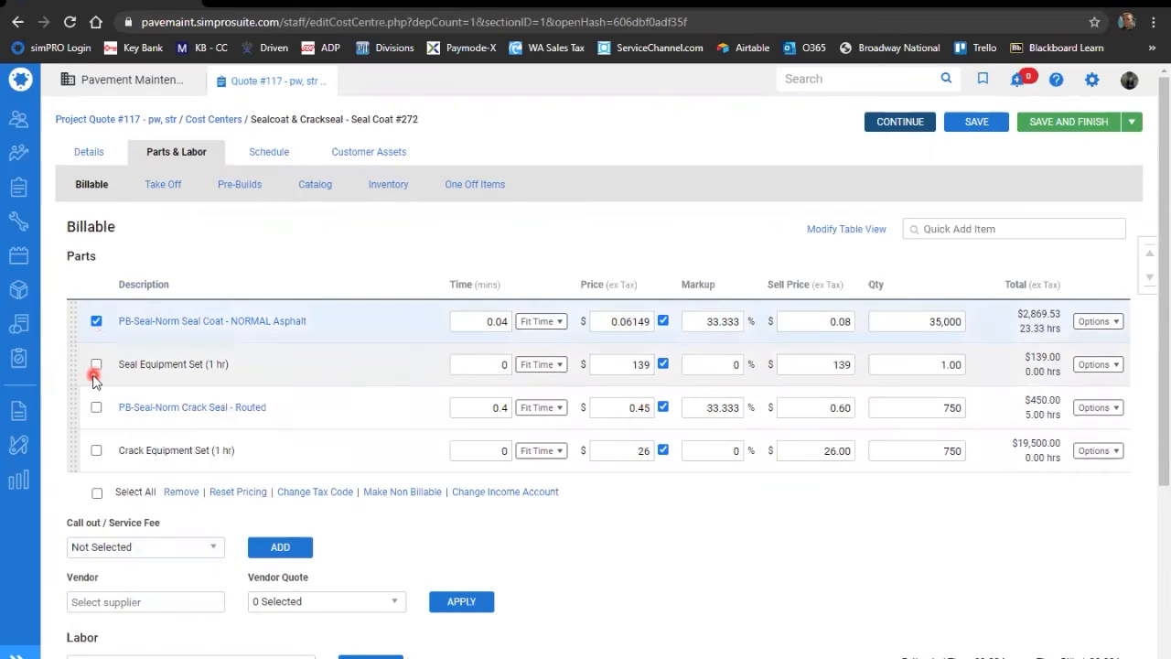
{"action": "left_click", "coordinate": [97, 365]}
{"action": "left_click", "coordinate": [96, 407]}
{"action": "left_click", "coordinate": [96, 450]}
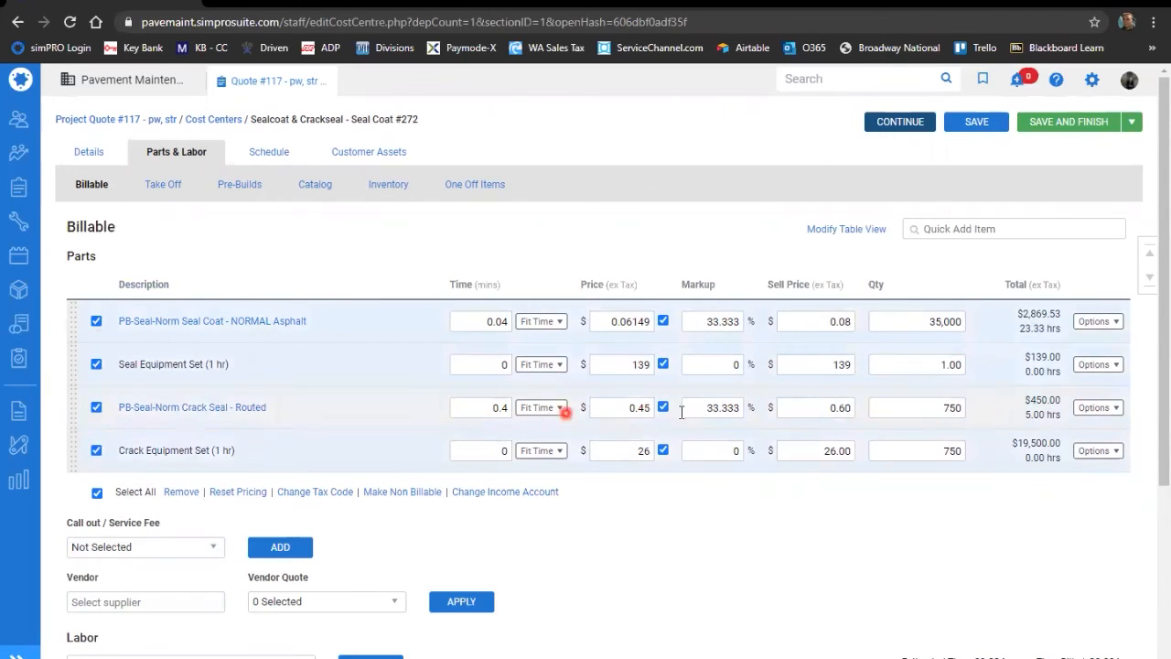
{"action": "left_click_drag", "start_coordinate": [998, 449], "coordinate": [1039, 457]}
{"action": "left_click_drag", "start_coordinate": [864, 466], "coordinate": [880, 454]}
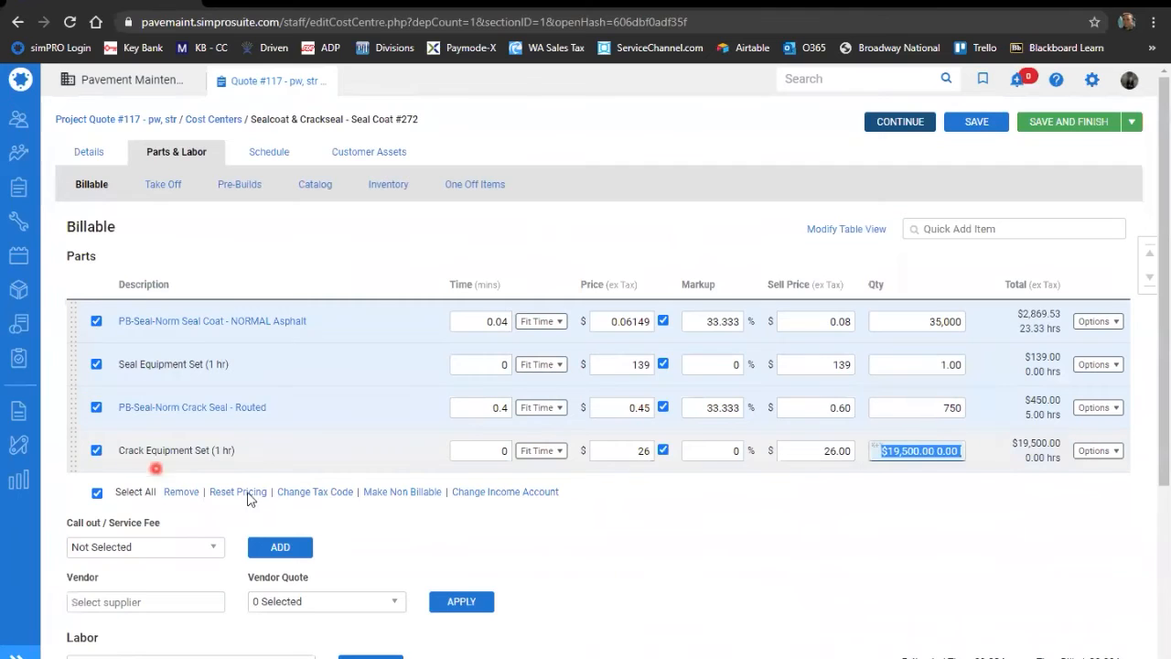
{"action": "left_click", "coordinate": [180, 493]}
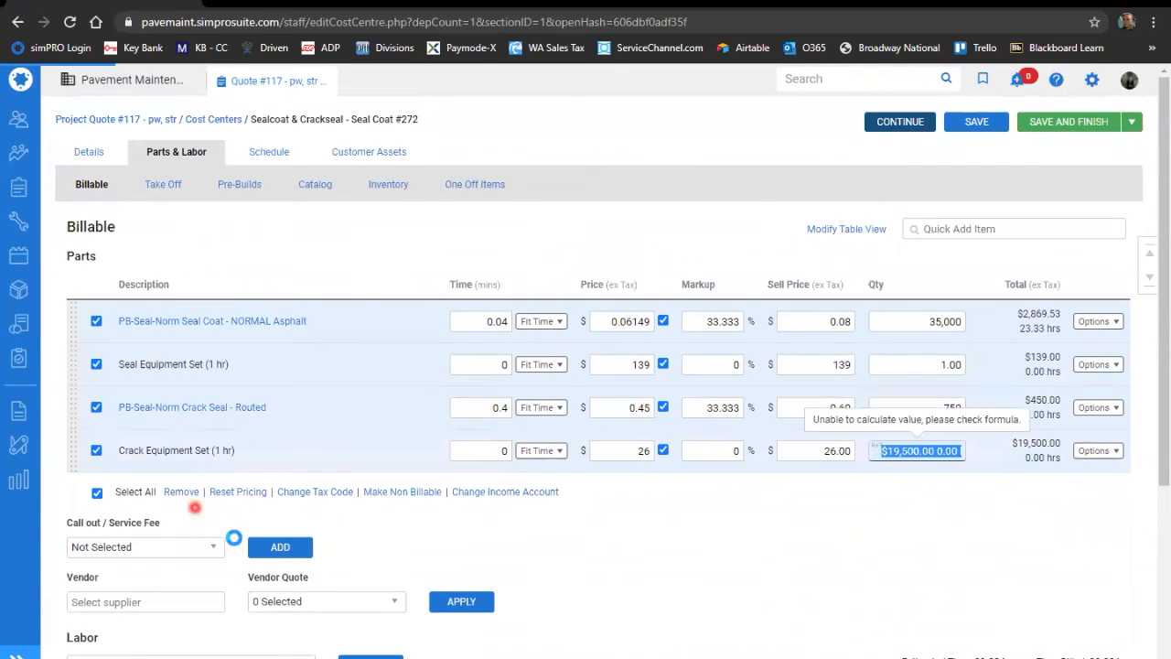
Add the Seal Coat (NORMAL Asphalt) and Crack Seal (Routed) take off templates with a quantity of 1 each
{"action": "left_click", "coordinate": [161, 184]}
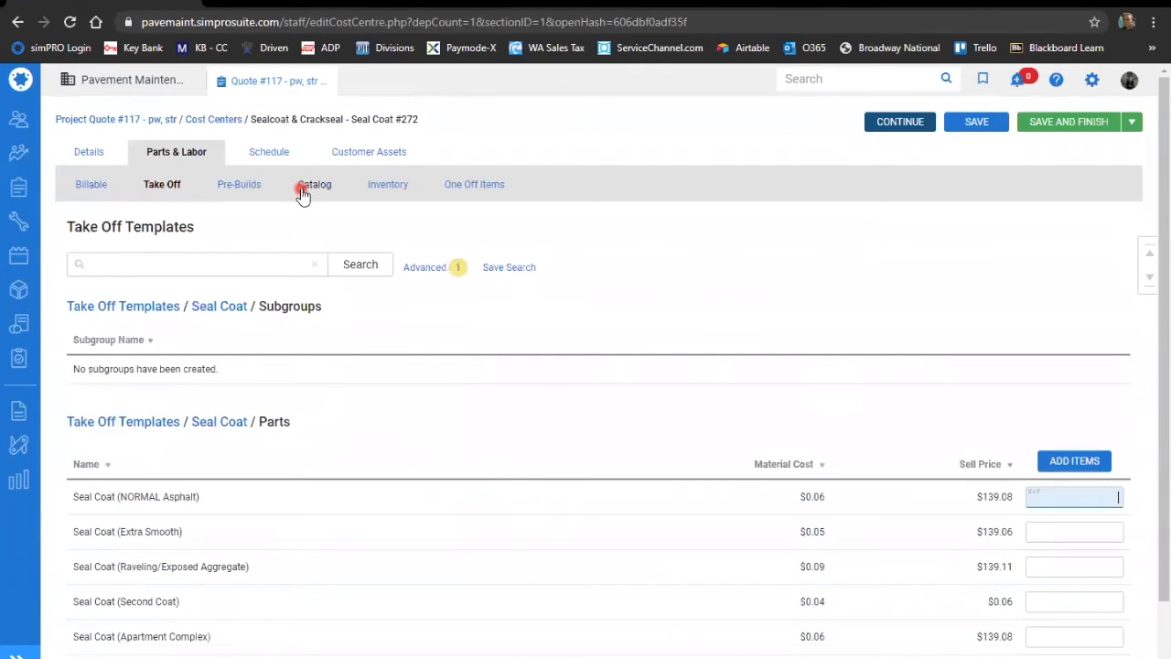
{"action": "scroll", "coordinate": [731, 430], "scroll_direction": "down", "scroll_amount": 1}
{"action": "left_click", "coordinate": [1070, 420]}
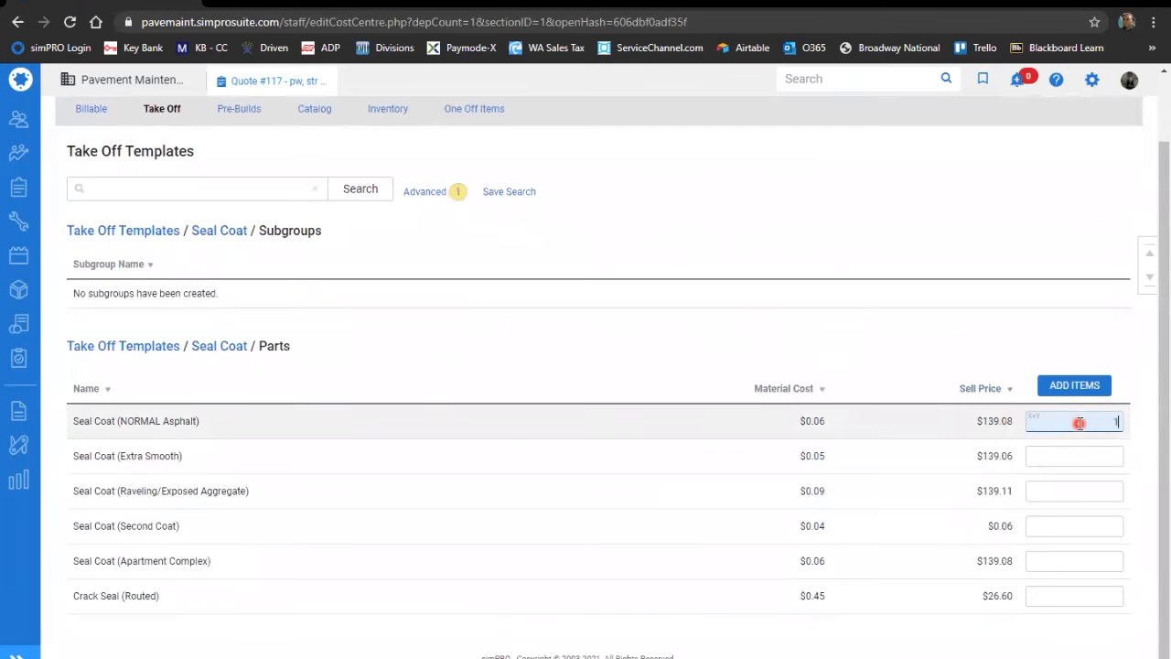
{"action": "type", "text": "1"}
{"action": "key", "text": "Tab"}
{"action": "key", "text": "Tab"}
{"action": "key", "text": "Tab"}
{"action": "key", "text": "Tab"}
{"action": "key", "text": "Tab"}
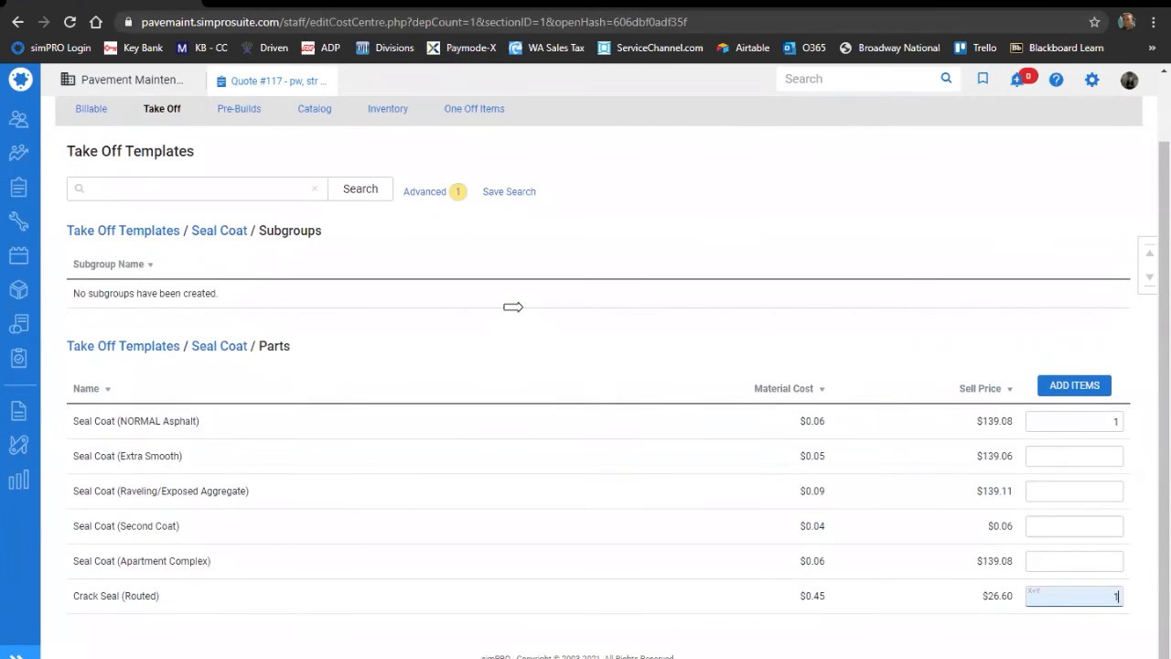
{"action": "left_click", "coordinate": [464, 260]}
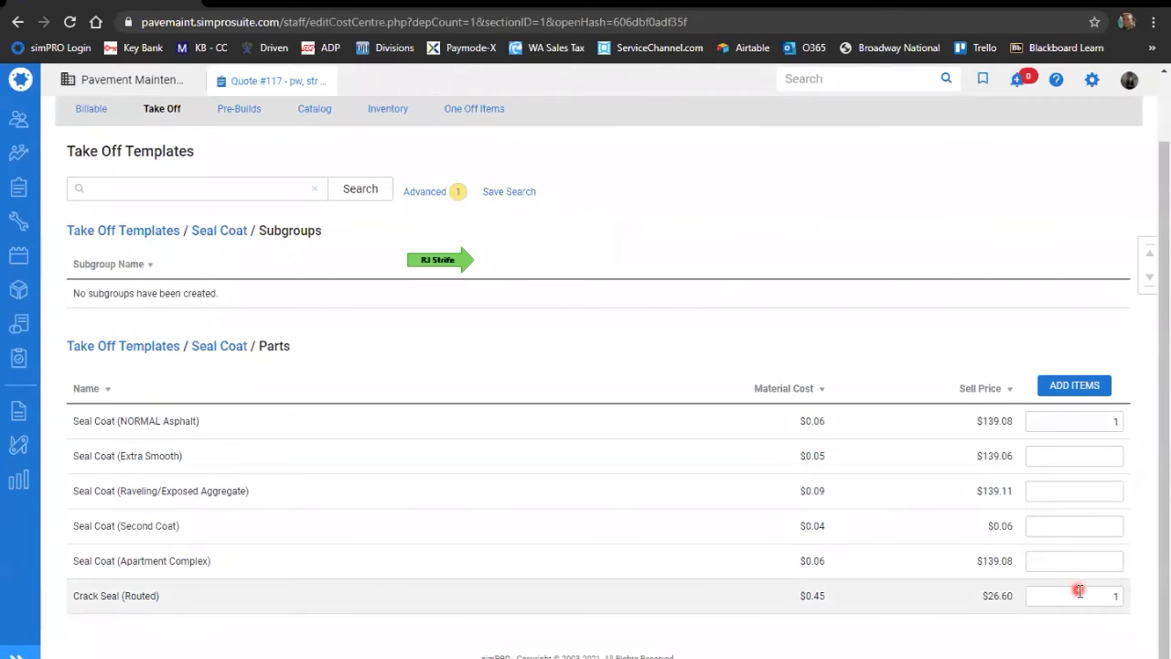
{"action": "key", "text": "Return"}
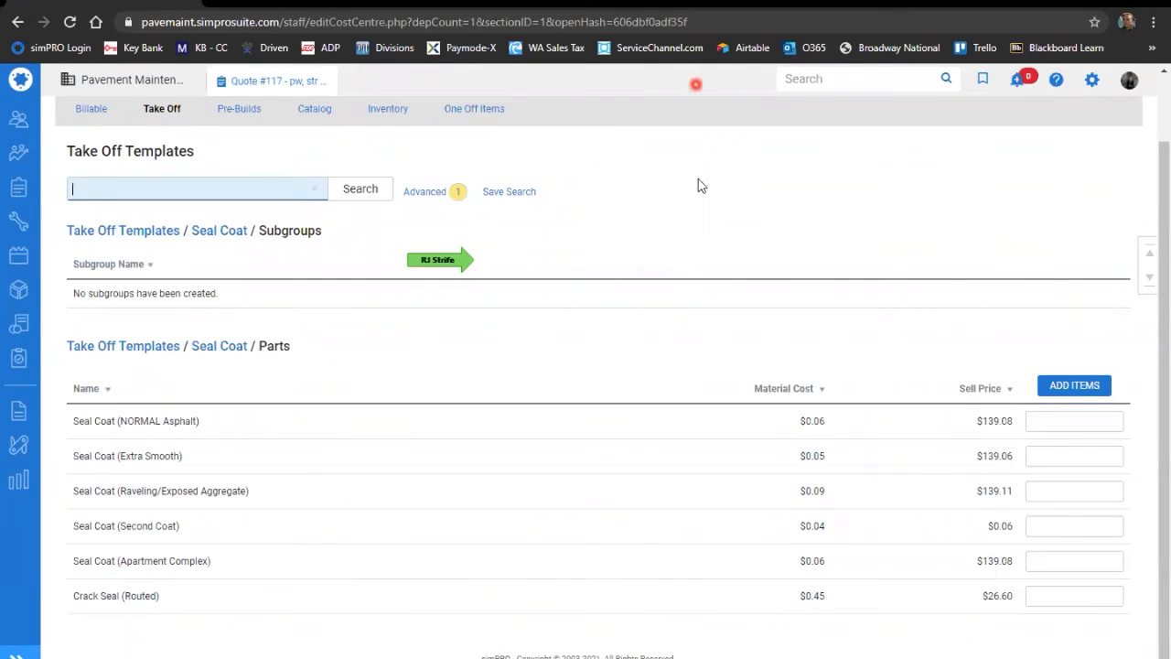
{"action": "left_click", "coordinate": [698, 180]}
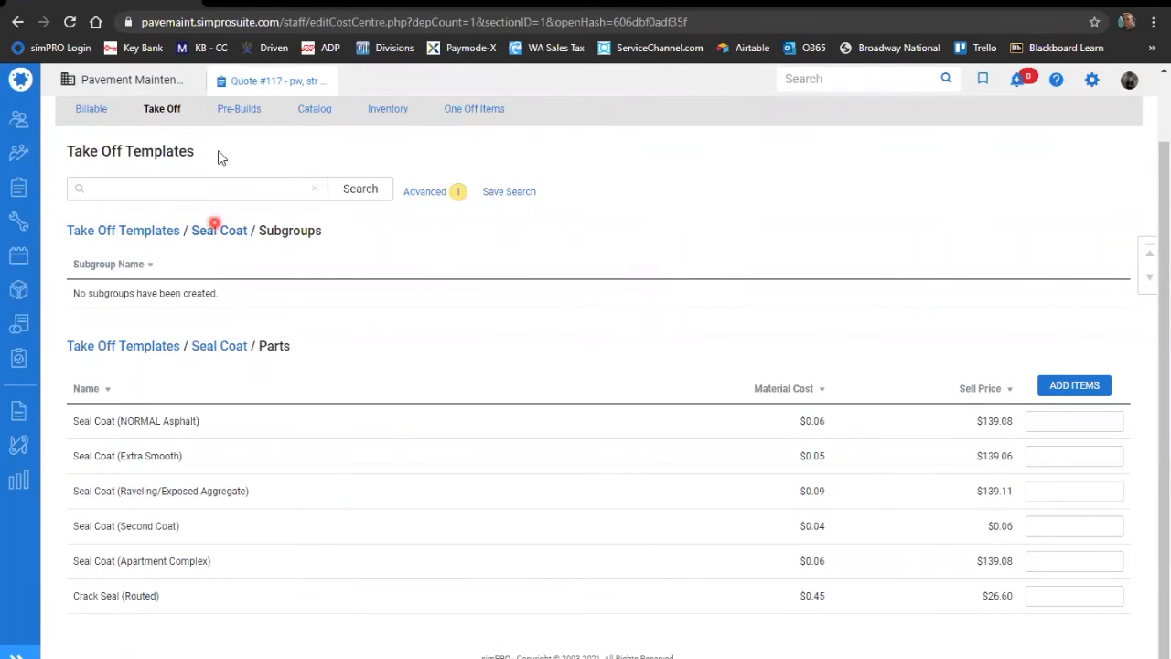
Set the quantity of the PB-Seal-Norm Seal Coat - NORMAL Asphalt billable part to 35000
{"action": "left_click", "coordinate": [91, 108]}
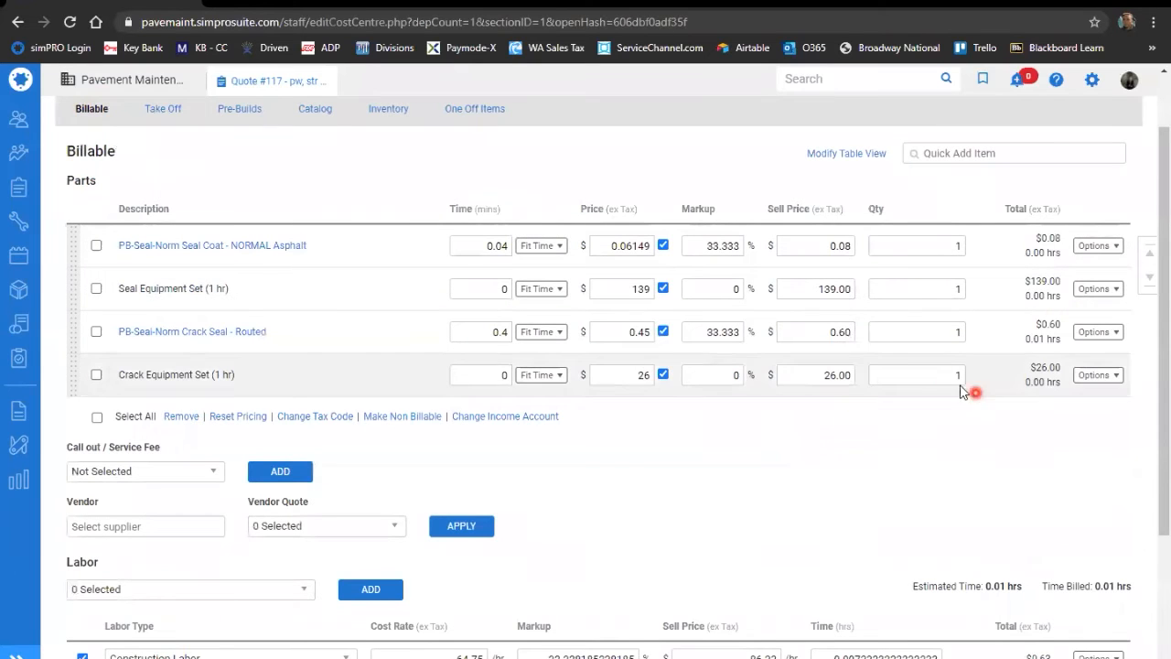
{"action": "left_click", "coordinate": [883, 246]}
{"action": "type", "text": "35000"}
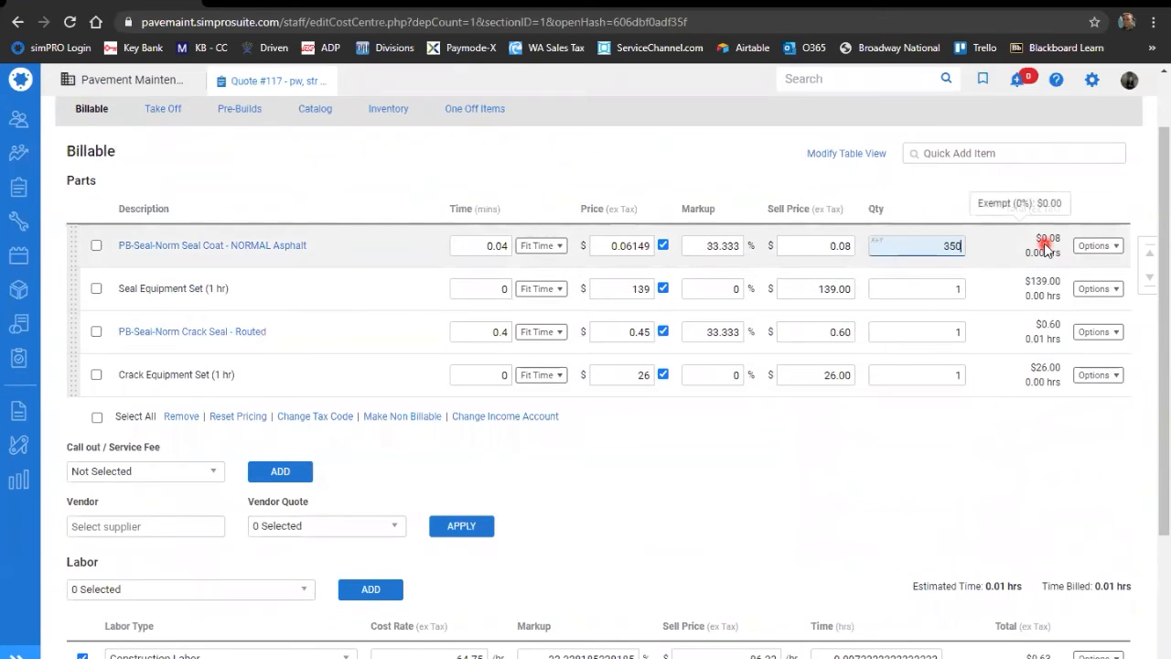
Set the Crack Equipment Set (1 hr) sell price to 7 and the PB-Seal-Norm Crack Seal - Routed quantity to 750
{"action": "key", "text": "Down"}
{"action": "key", "text": "Down"}
{"action": "key", "text": "Down"}
{"action": "key", "text": "Left"}
{"action": "type", "text": "75"}
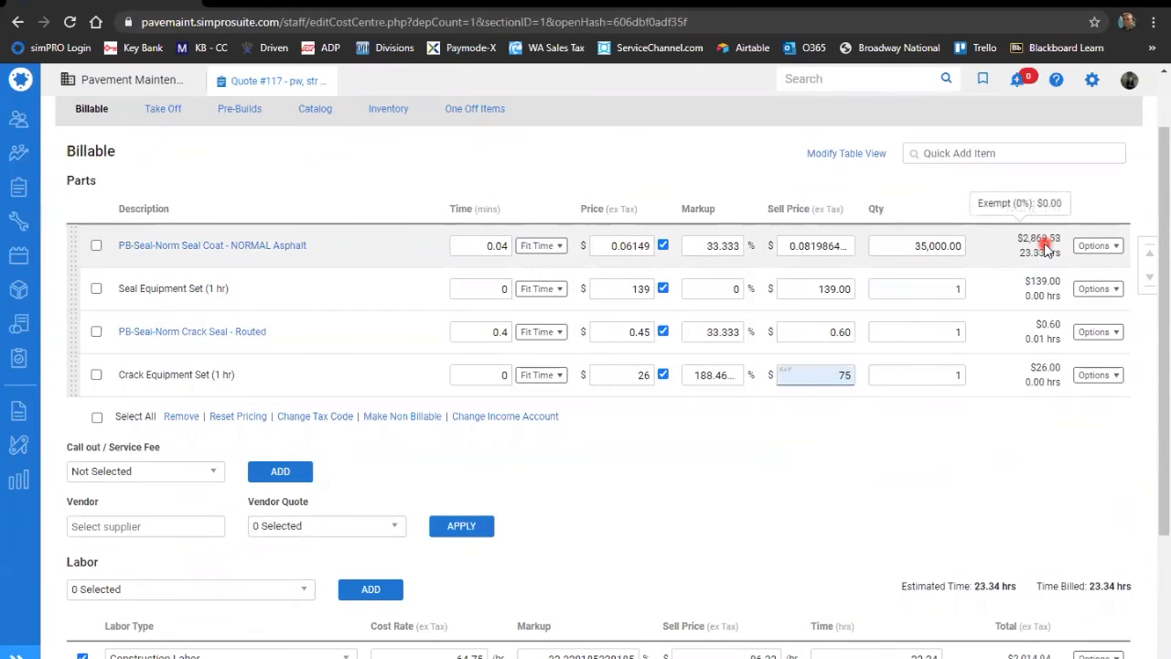
{"action": "left_click", "coordinate": [951, 331]}
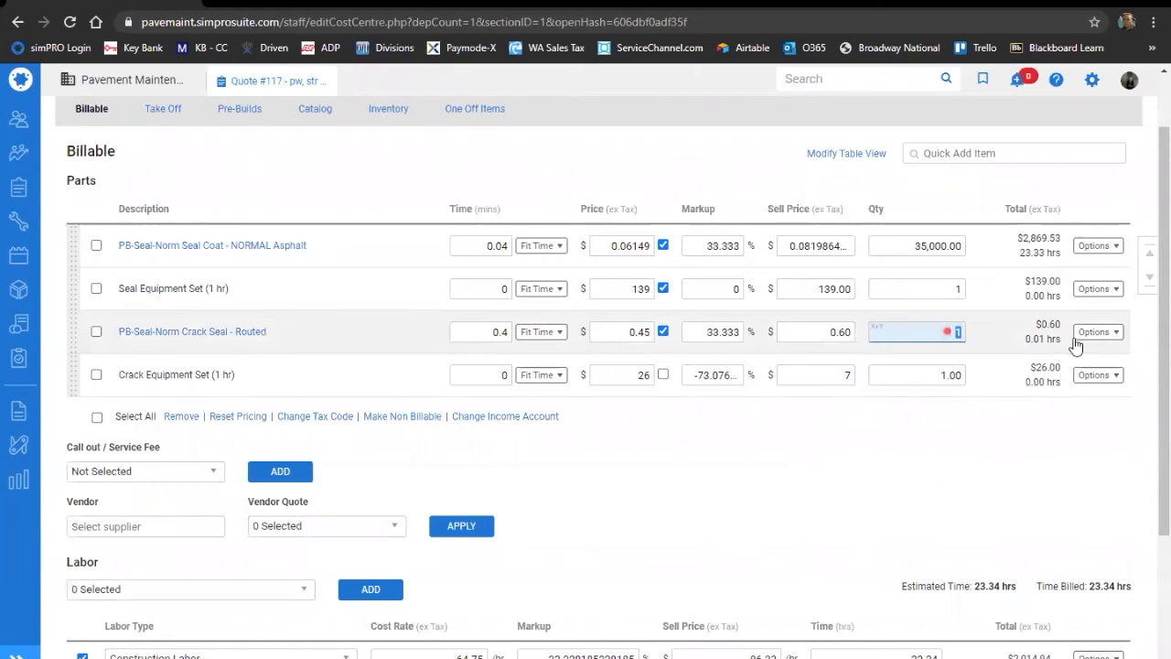
{"action": "type", "text": "750"}
{"action": "key", "text": "Down"}
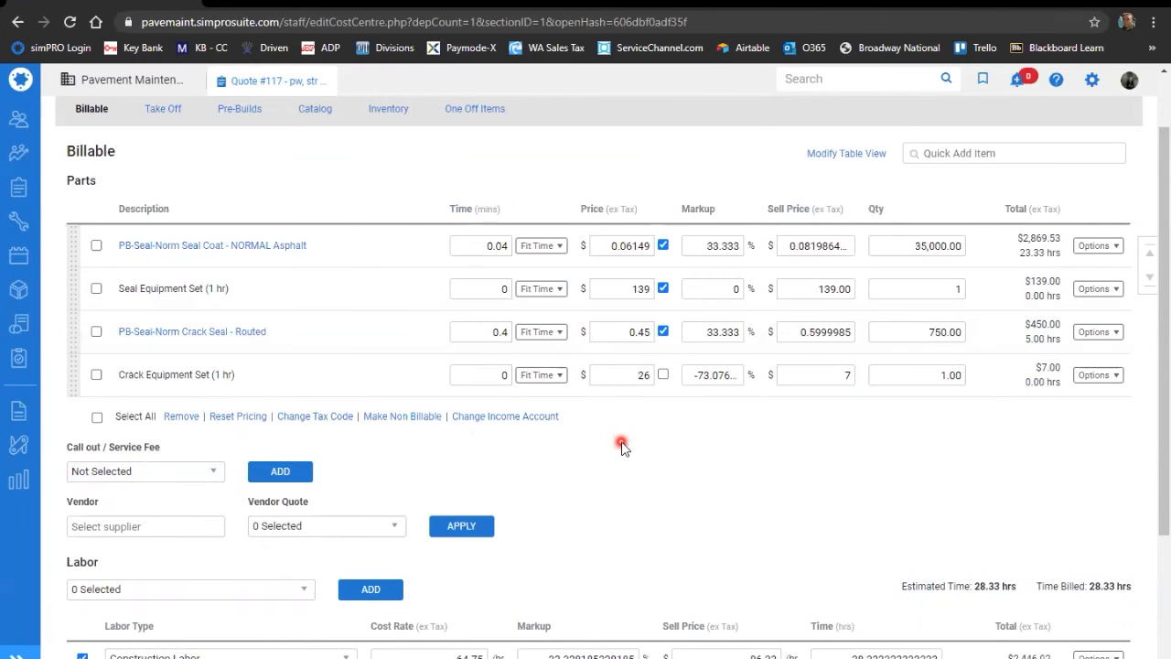
Set the quantities of the Seal Equipment Set (1 hr) and the Crack Equipment Set (1 hr) to 6 each
{"action": "left_click_drag", "start_coordinate": [906, 339], "coordinate": [1002, 345]}
{"action": "left_click", "coordinate": [945, 288]}
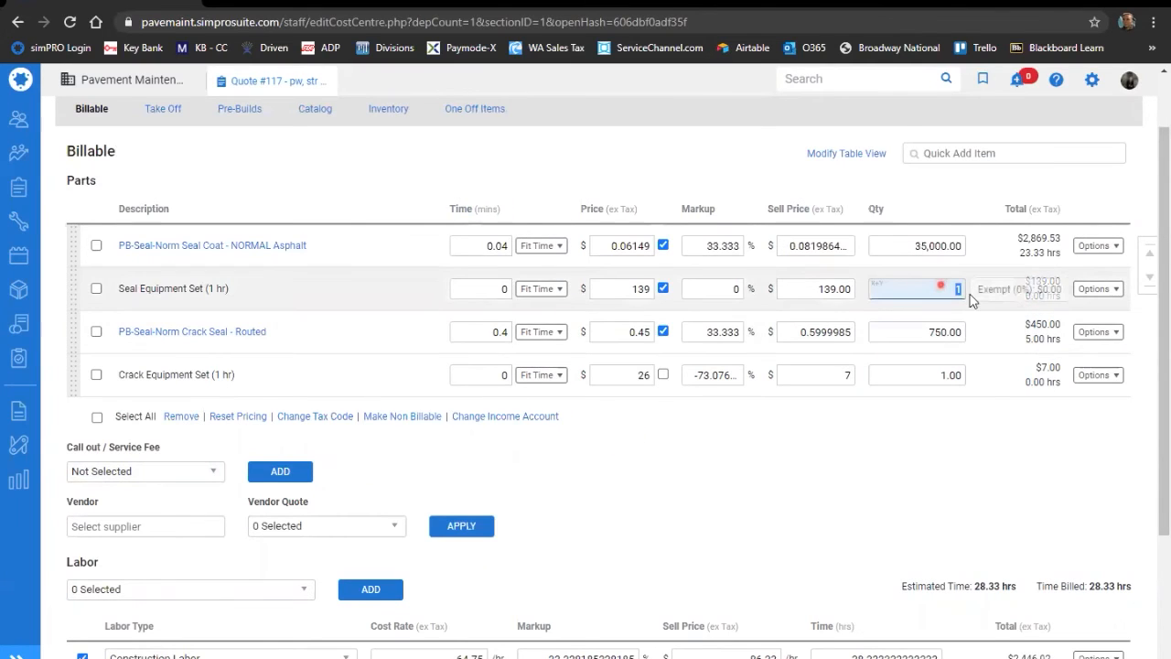
{"action": "type", "text": "6"}
{"action": "left_click", "coordinate": [943, 379]}
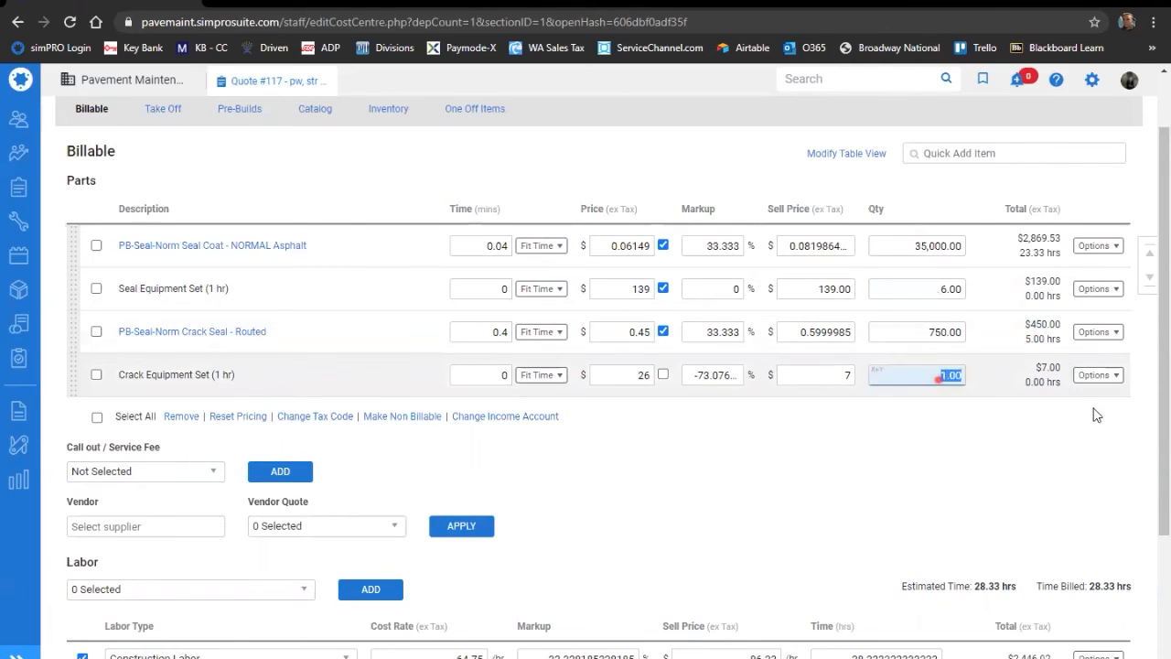
{"action": "type", "text": "6"}
{"action": "key", "text": "Return"}
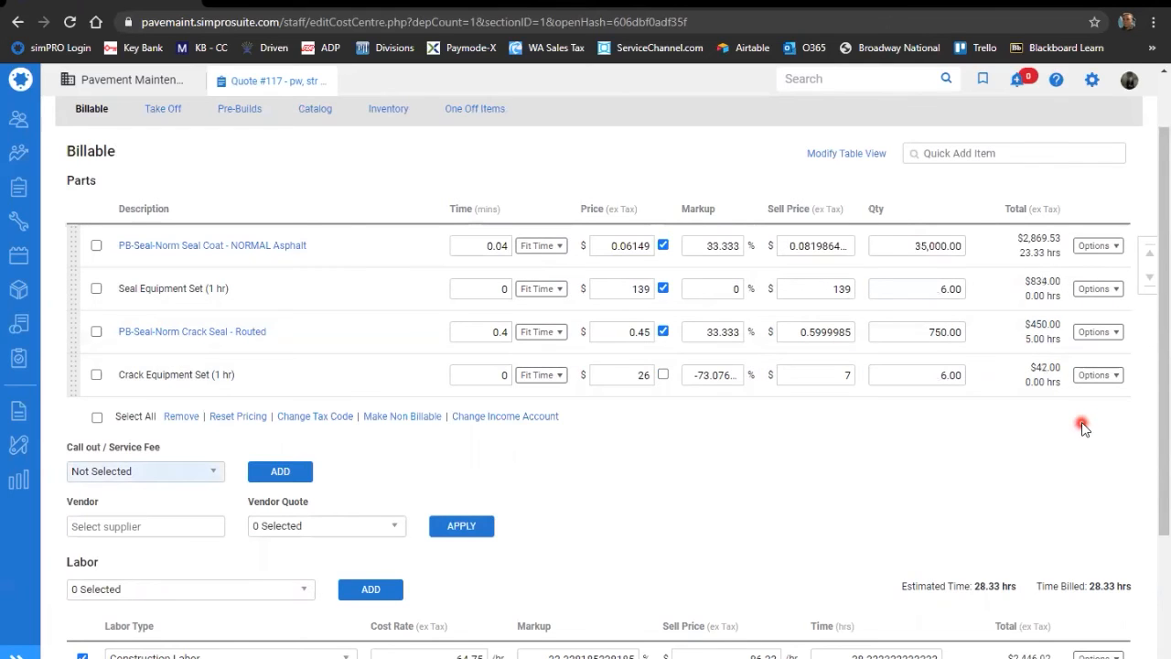
Review the Seal Coat cost center's billable parts, labor and summary, and save the cost center
{"action": "left_click", "coordinate": [948, 289]}
{"action": "left_click", "coordinate": [929, 435]}
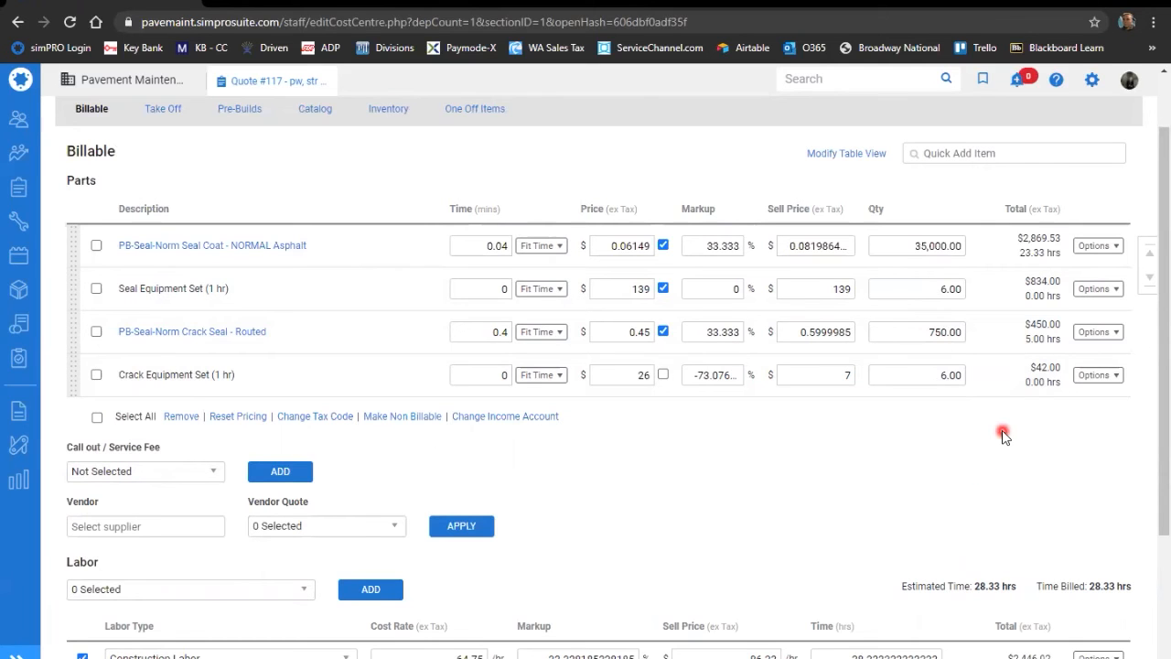
{"action": "scroll", "coordinate": [1003, 436], "scroll_direction": "down", "scroll_amount": 2}
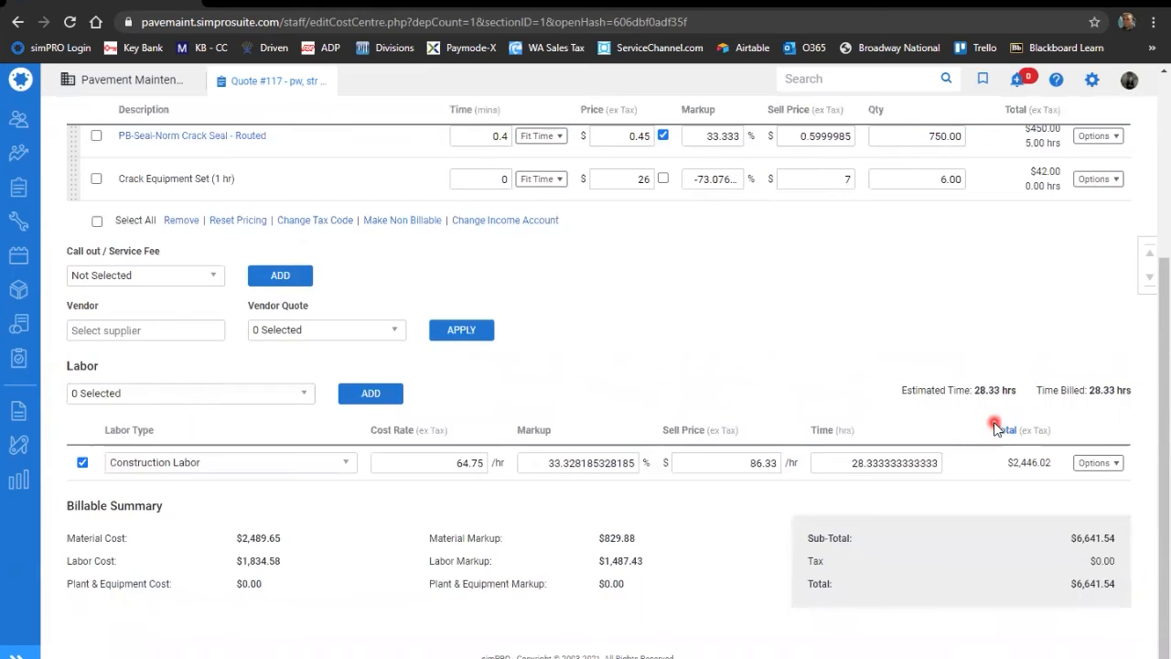
{"action": "scroll", "coordinate": [995, 412], "scroll_direction": "up", "scroll_amount": 1}
{"action": "scroll", "coordinate": [993, 379], "scroll_direction": "up", "scroll_amount": 1}
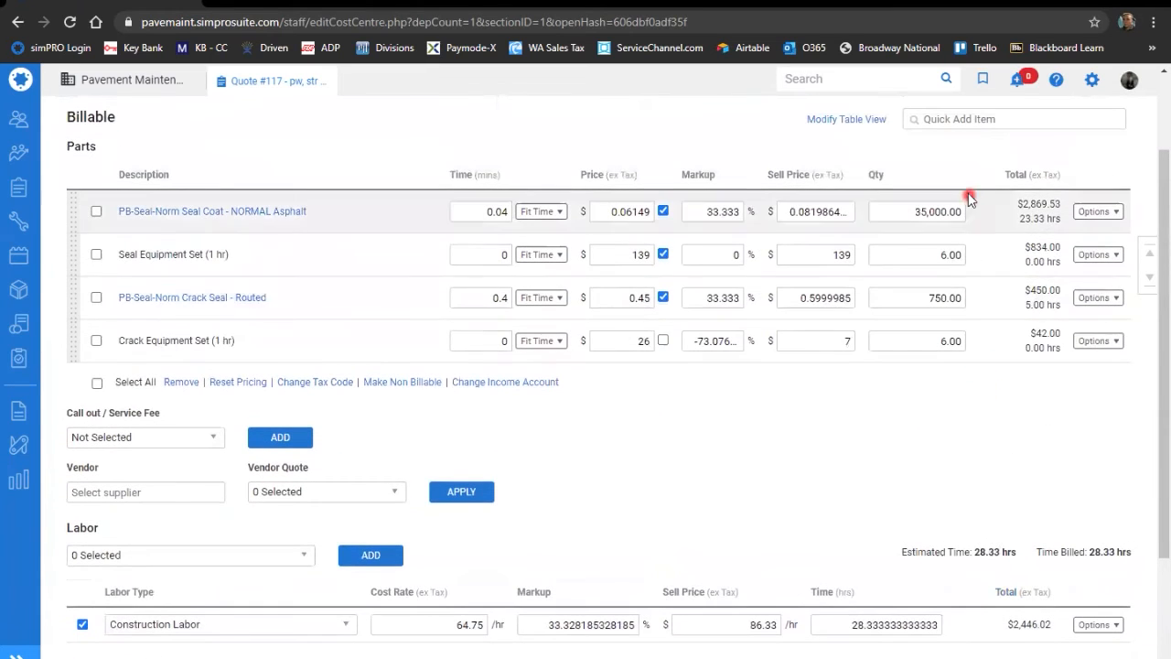
{"action": "scroll", "coordinate": [1027, 346], "scroll_direction": "up", "scroll_amount": 1}
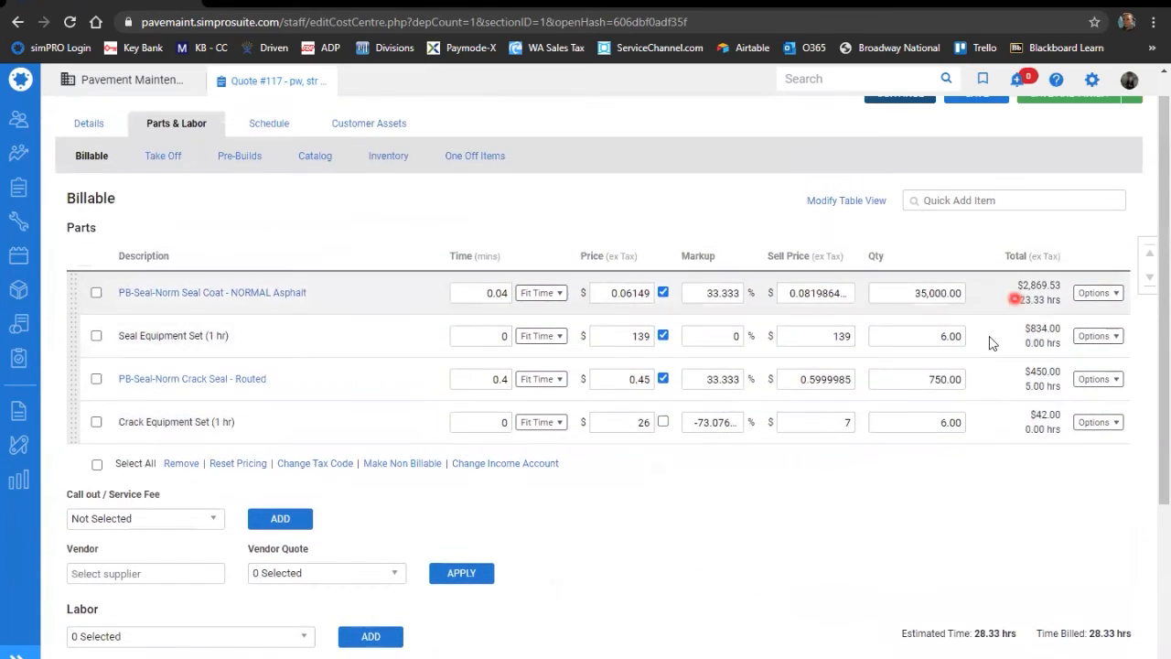
{"action": "left_click", "coordinate": [992, 124]}
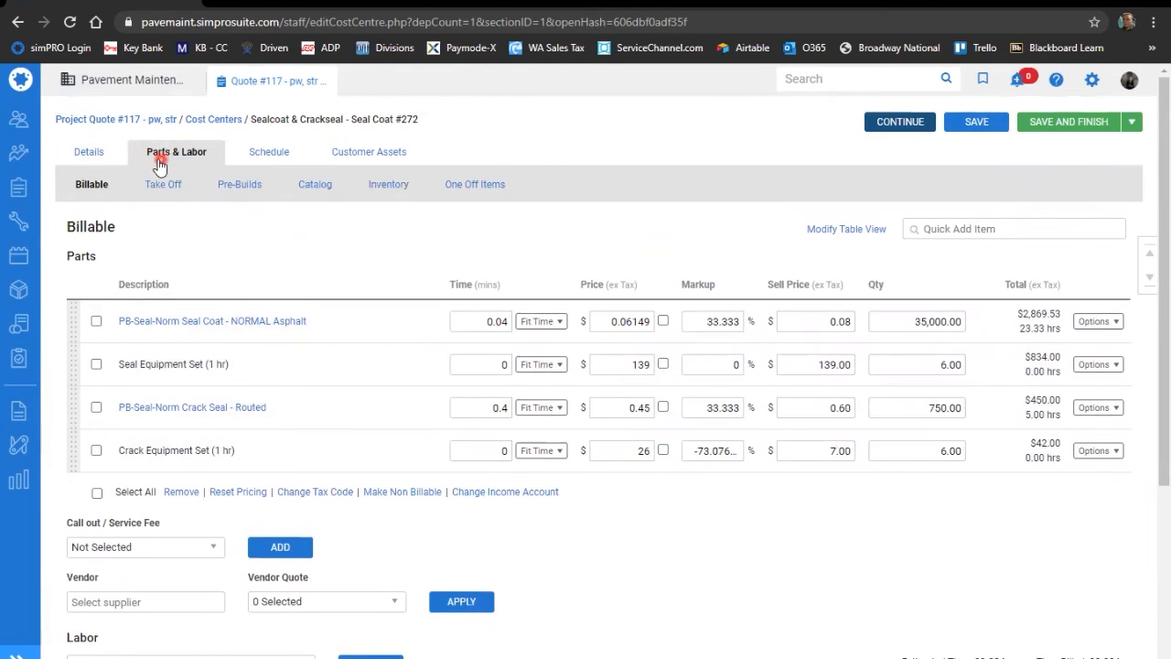
Override the Seal Coat cost center's total price with 6650 in its estimate summary
{"action": "left_click", "coordinate": [97, 155]}
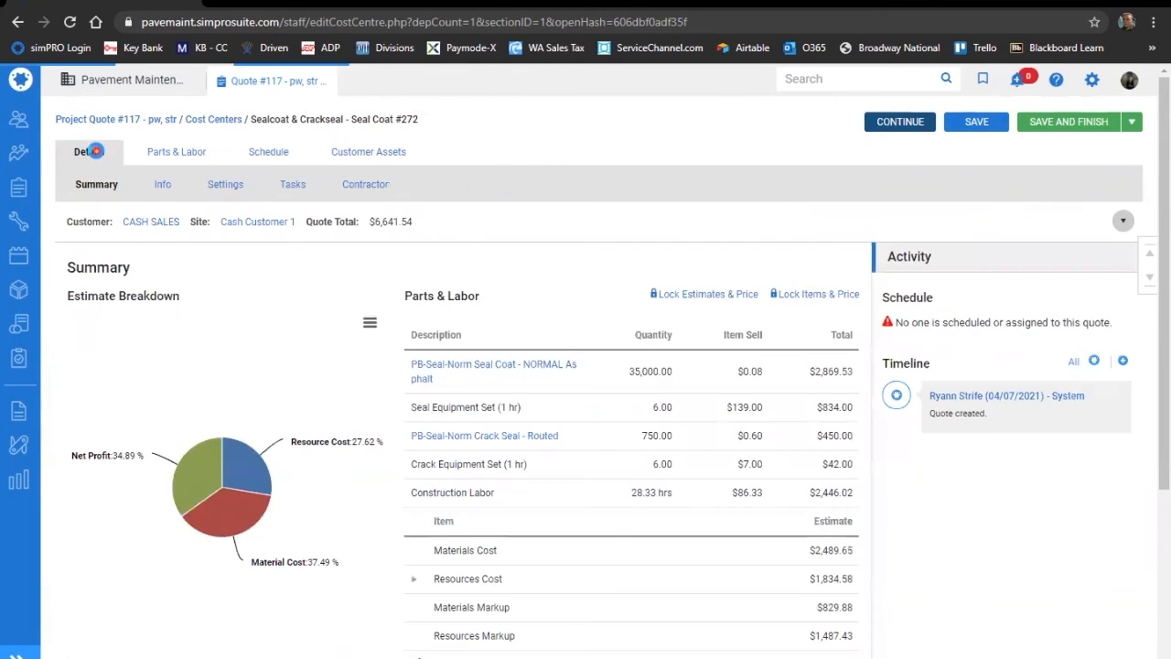
{"action": "scroll", "coordinate": [339, 452], "scroll_direction": "down", "scroll_amount": 3}
{"action": "left_click", "coordinate": [414, 486]}
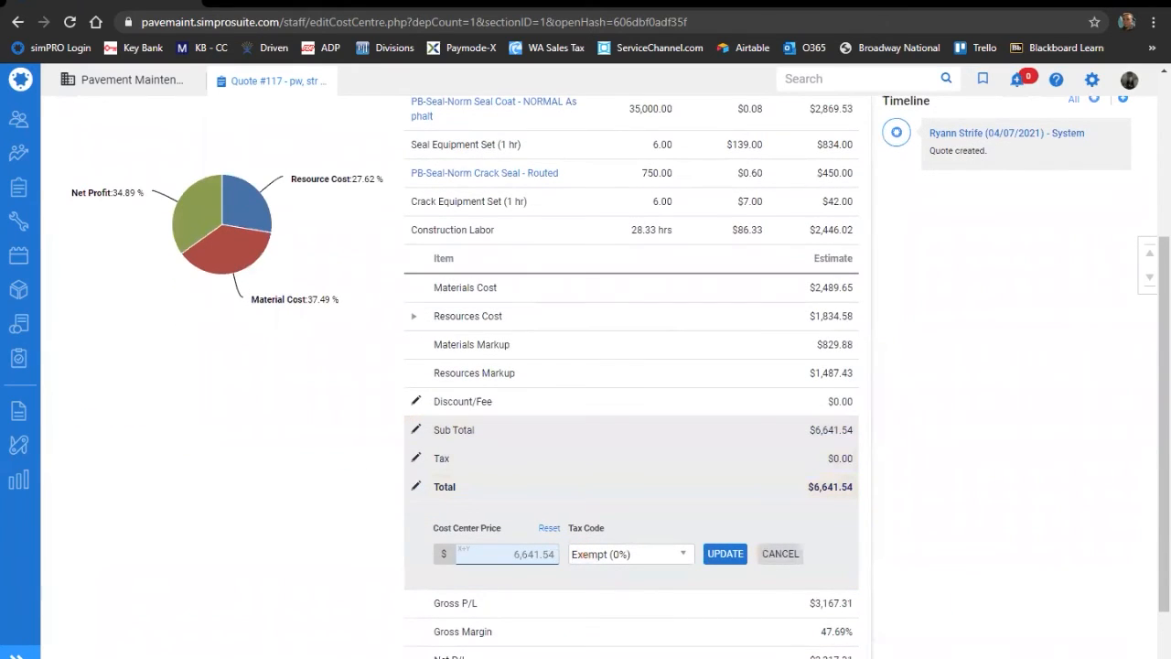
{"action": "type", "text": "6650"}
{"action": "left_click", "coordinate": [732, 553]}
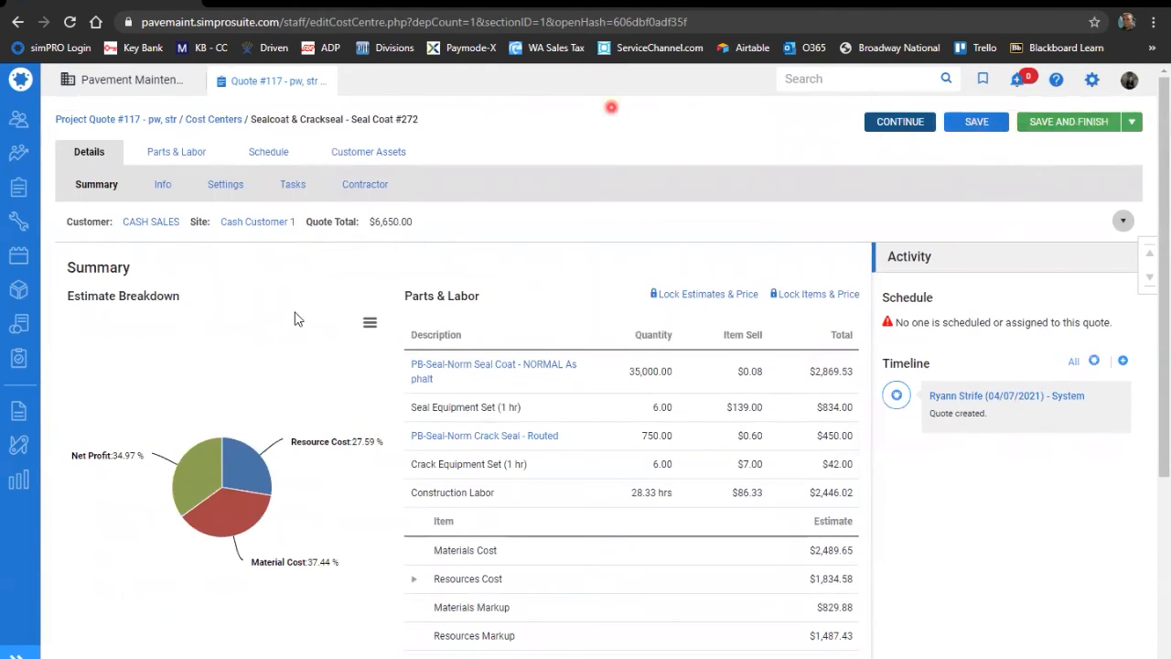
Return to the quote's cost centers list and open the Stripe cost center
{"action": "left_click", "coordinate": [91, 120]}
{"action": "left_click", "coordinate": [1028, 196]}
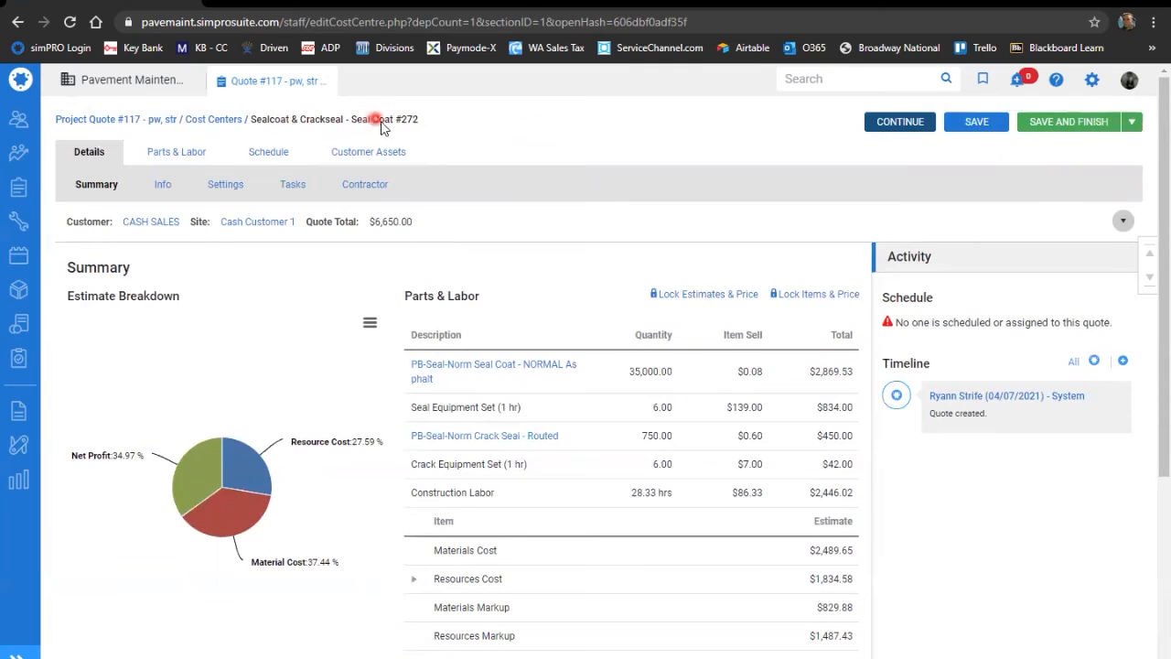
{"action": "left_click", "coordinate": [238, 126]}
{"action": "left_click", "coordinate": [212, 122]}
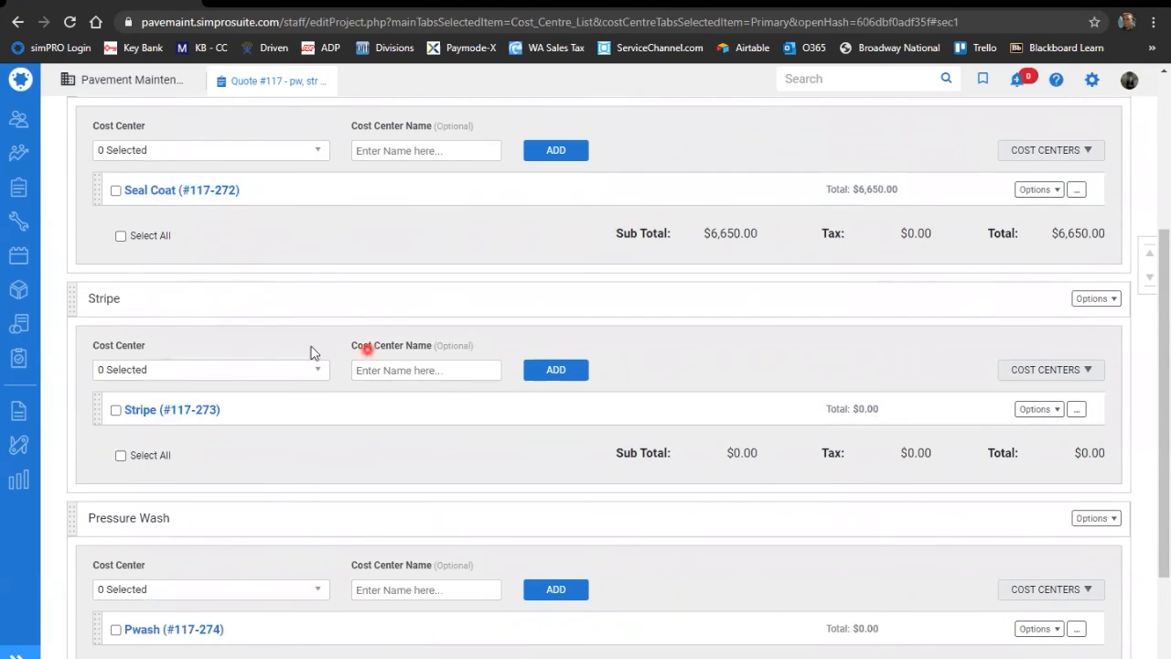
{"action": "left_click", "coordinate": [146, 409]}
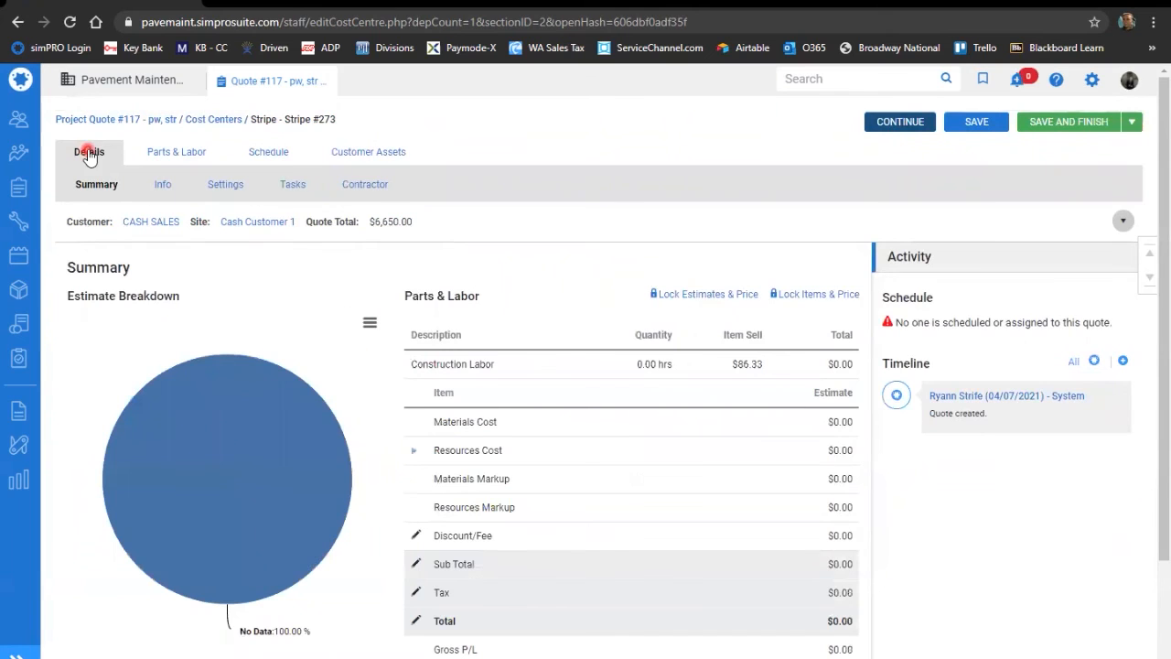
Add the Re-stripe, base scope (WHITE) take off template from the Stripe group with a quantity of 1
{"action": "left_click", "coordinate": [160, 151]}
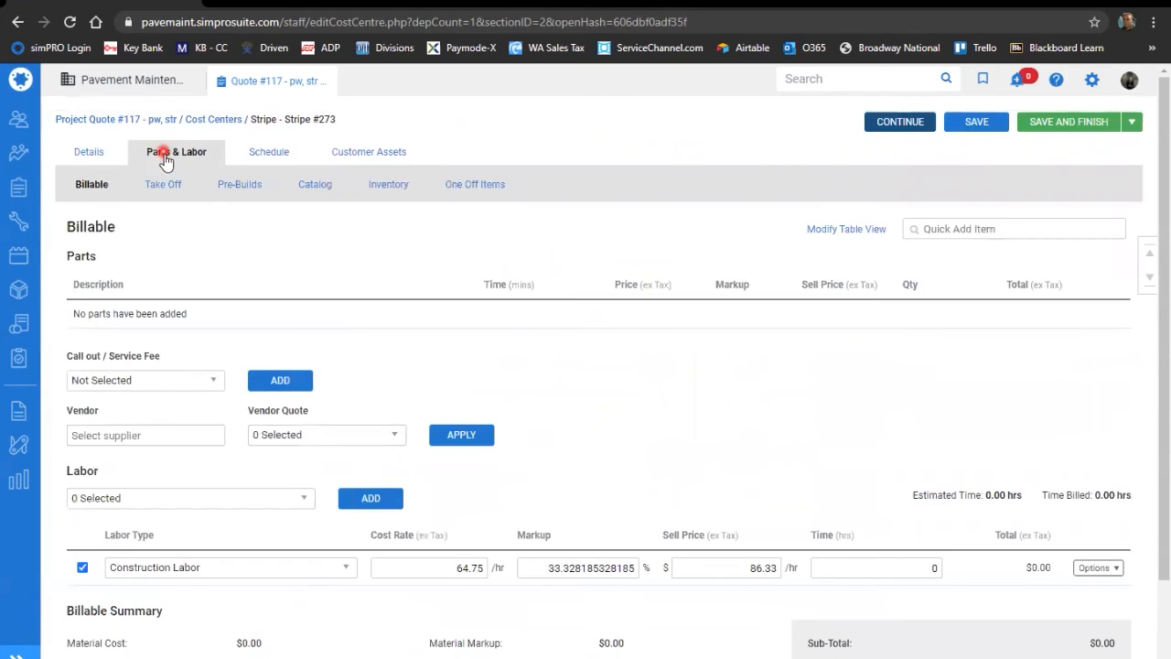
{"action": "left_click", "coordinate": [159, 188]}
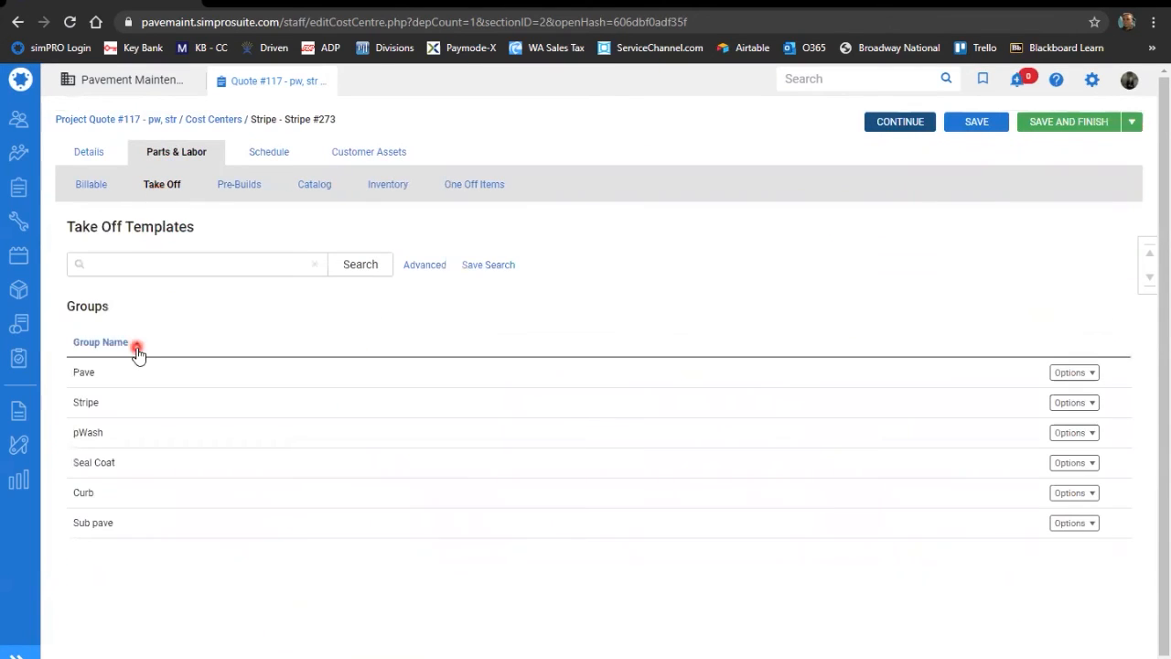
{"action": "left_click", "coordinate": [115, 403]}
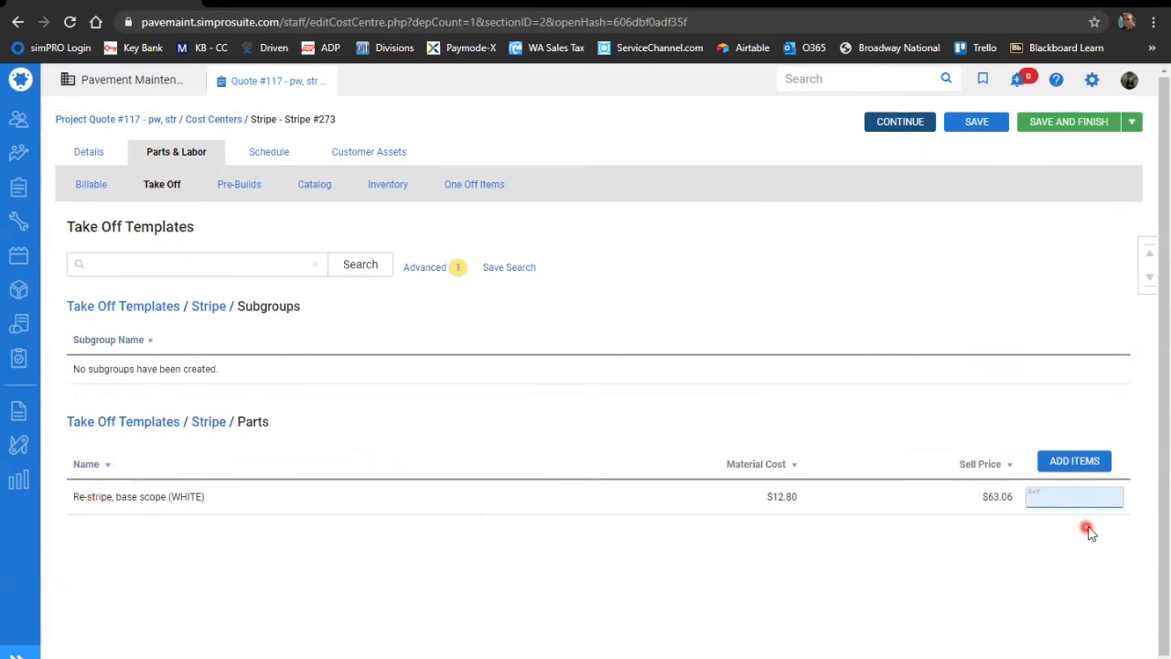
{"action": "key", "text": "Return"}
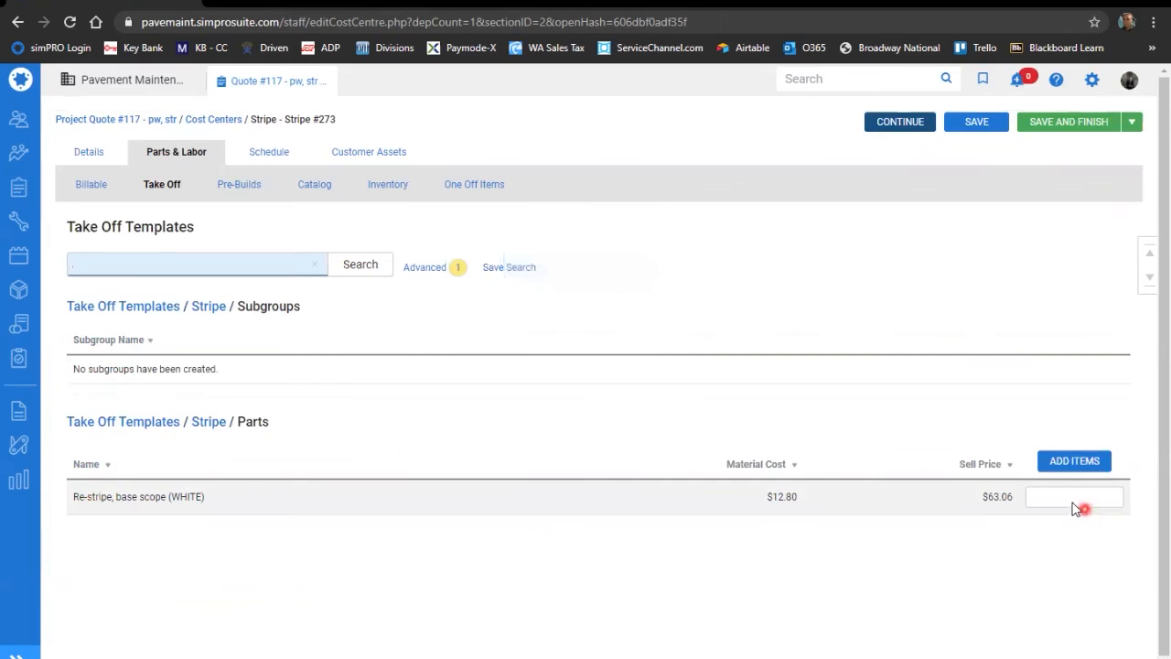
Set the billable restripe quantities to 150 parking stalls, 10 ADA stalls, 8 ADA X hatches, 8 HC access stencils and 120 for the fire curb
{"action": "left_click", "coordinate": [92, 181]}
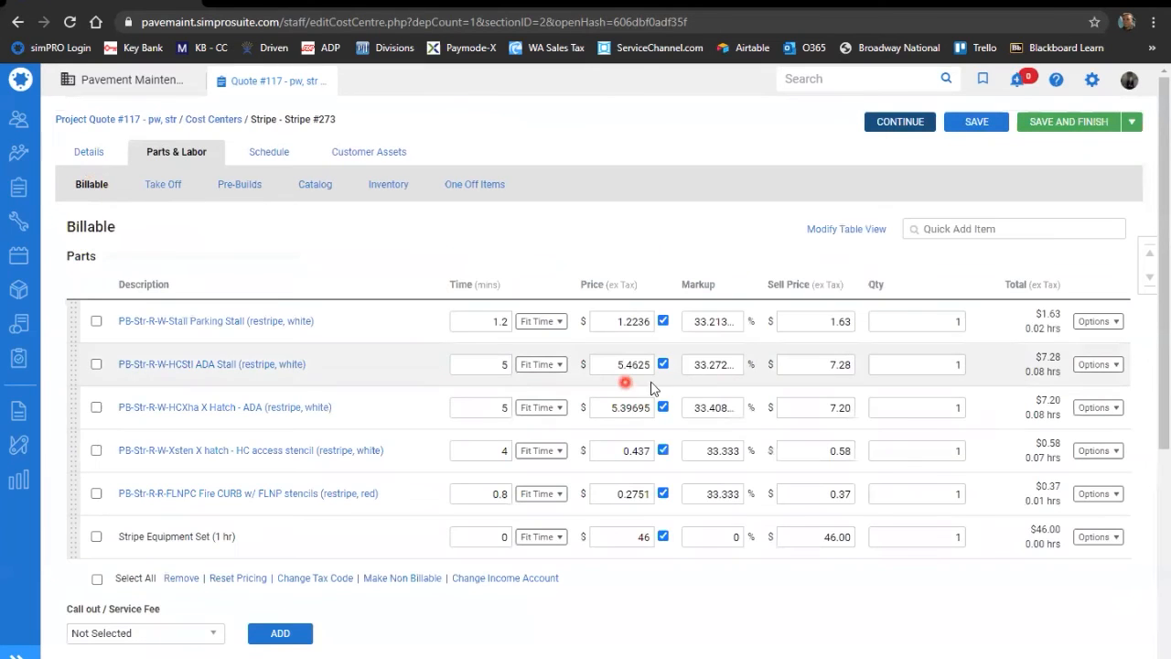
{"action": "left_click", "coordinate": [925, 323]}
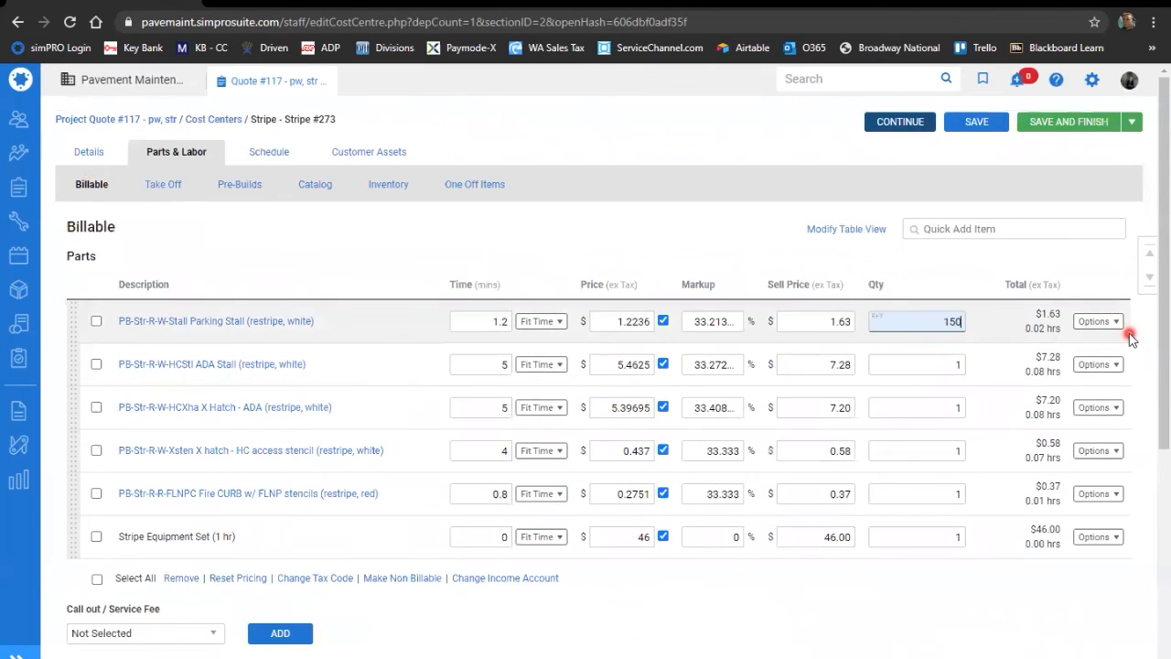
{"action": "key", "text": "Return"}
{"action": "type", "text": "10"}
{"action": "key", "text": "Return"}
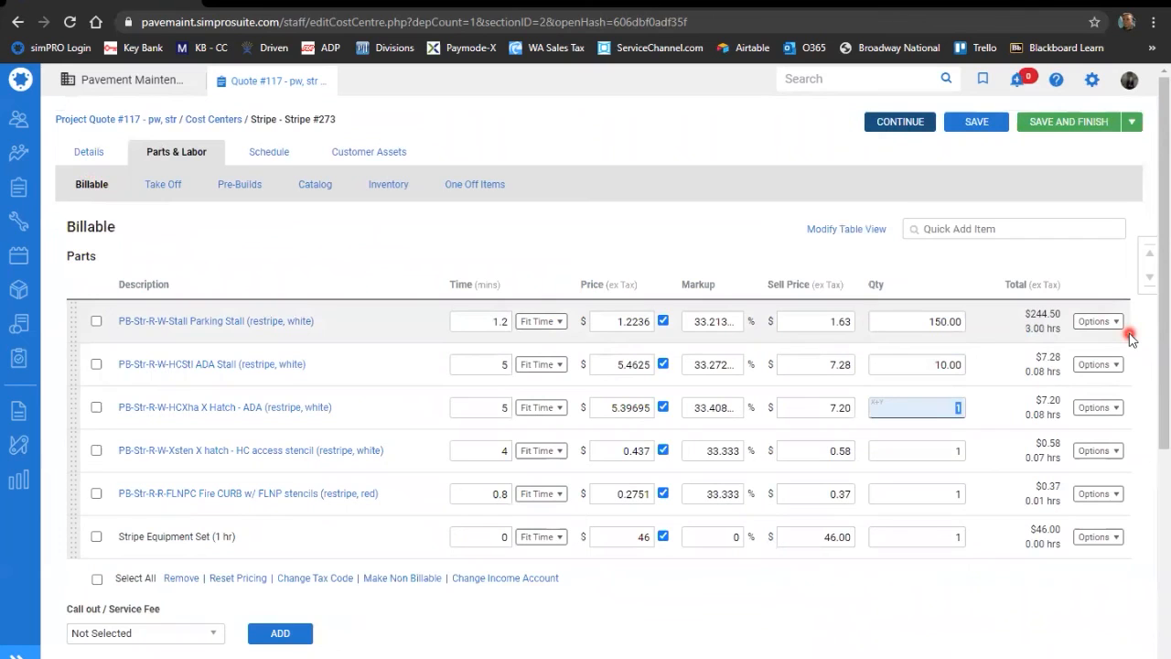
{"action": "type", "text": "8"}
{"action": "key", "text": "Return"}
{"action": "key", "text": "Return"}
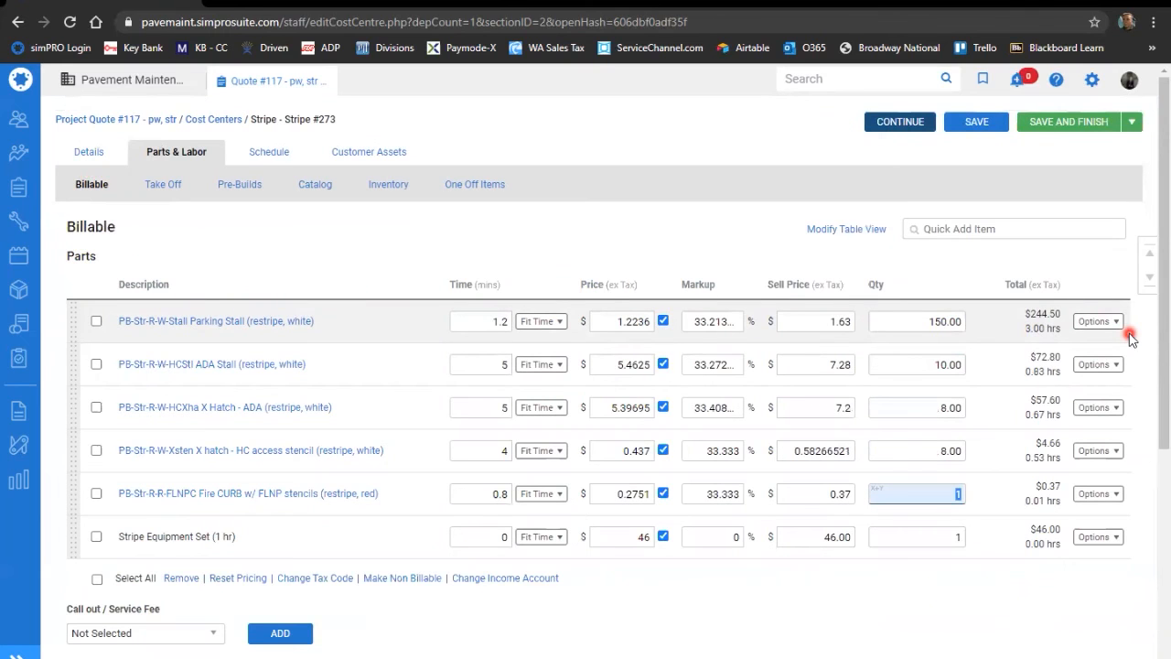
{"action": "type", "text": "120"}
{"action": "key", "text": "Return"}
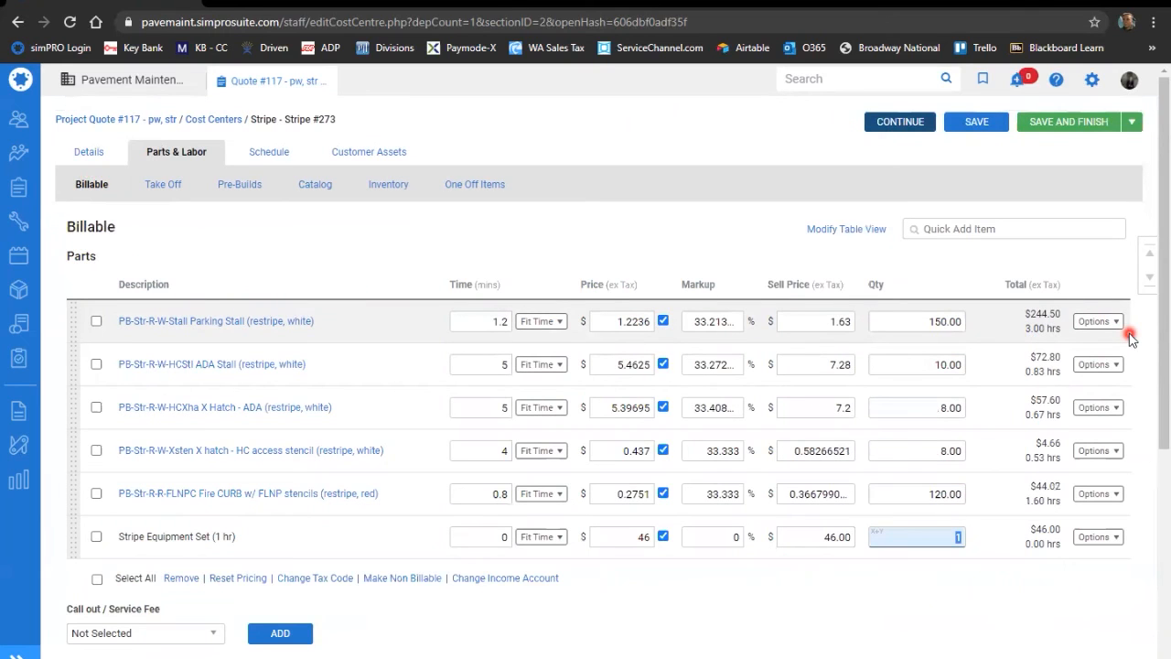
Set the quantity of the Stripe Equipment Set (1 hr) to 3.3 and save the Stripe cost center
{"action": "scroll", "coordinate": [1114, 343], "scroll_direction": "down", "scroll_amount": 3}
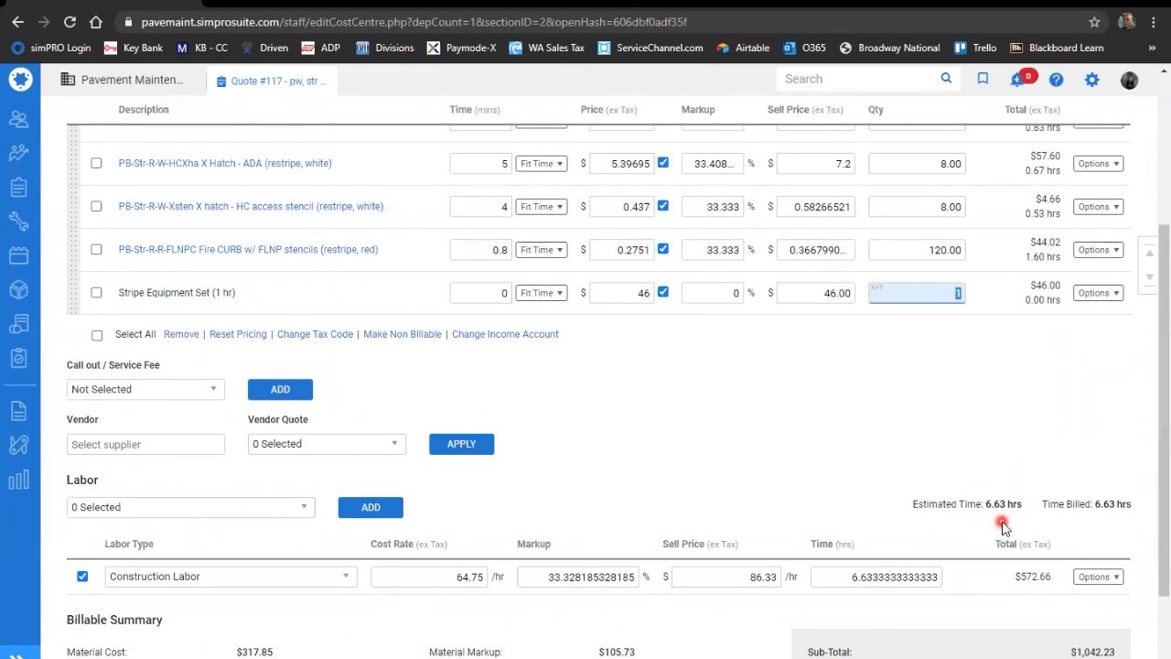
{"action": "type", "text": "3.3"}
{"action": "key", "text": "Return"}
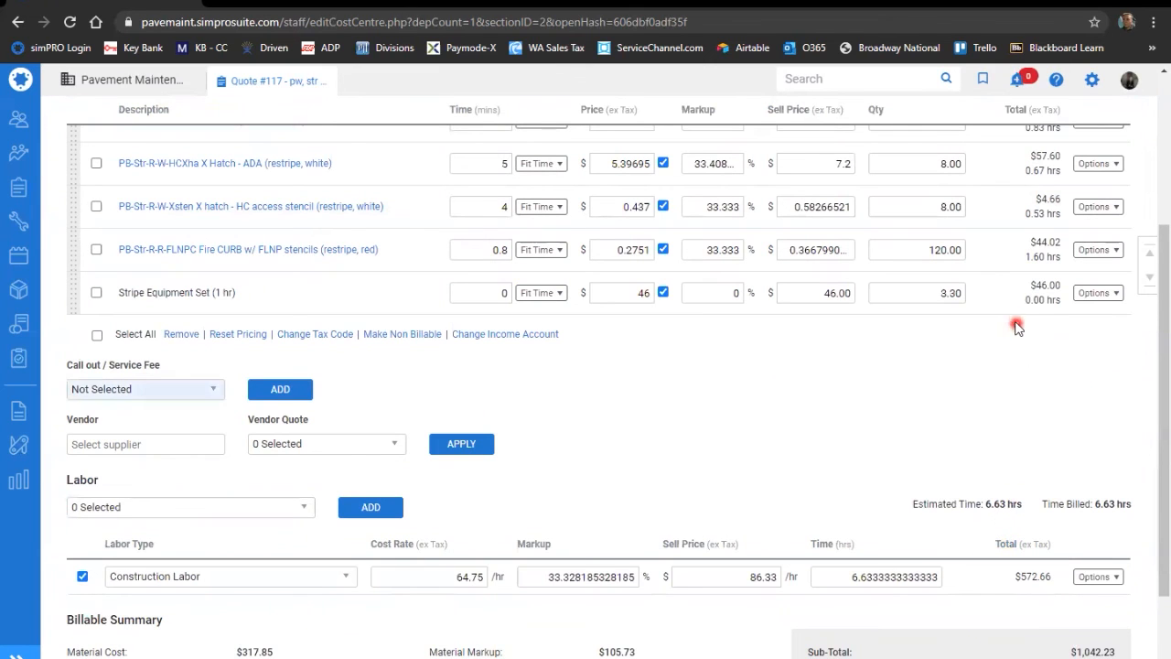
{"action": "scroll", "coordinate": [963, 392], "scroll_direction": "up", "scroll_amount": 3}
{"action": "left_click", "coordinate": [976, 121]}
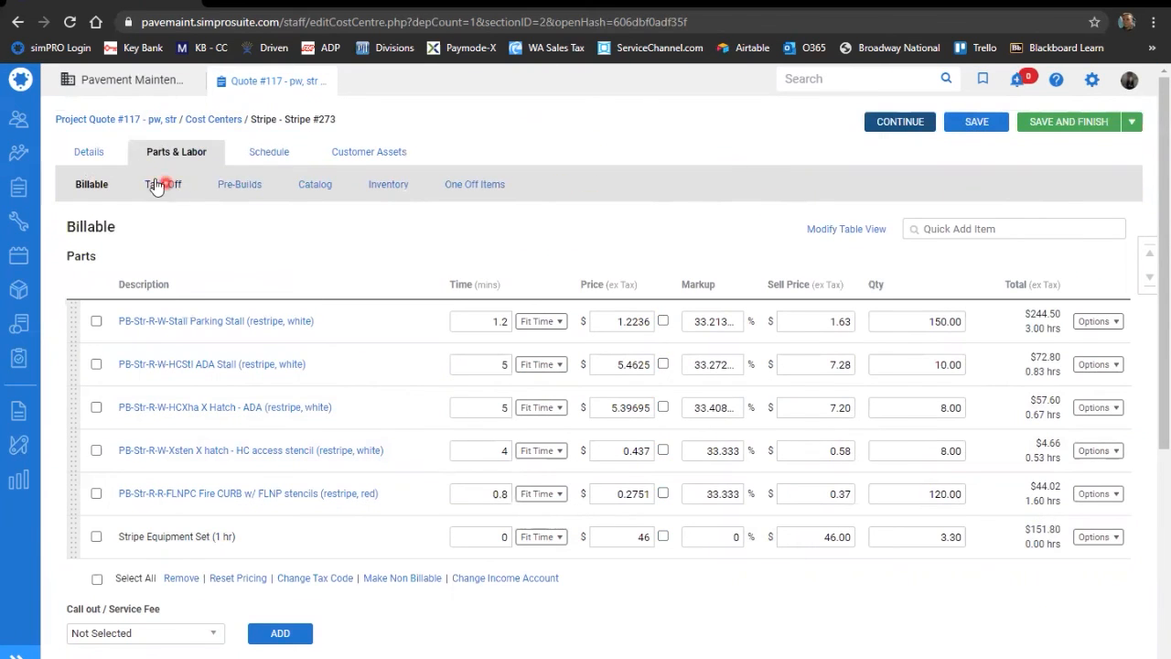
Override the Stripe cost center's total price with 1150 in its estimate summary
{"action": "left_click", "coordinate": [89, 152]}
{"action": "scroll", "coordinate": [439, 512], "scroll_direction": "down", "scroll_amount": 3}
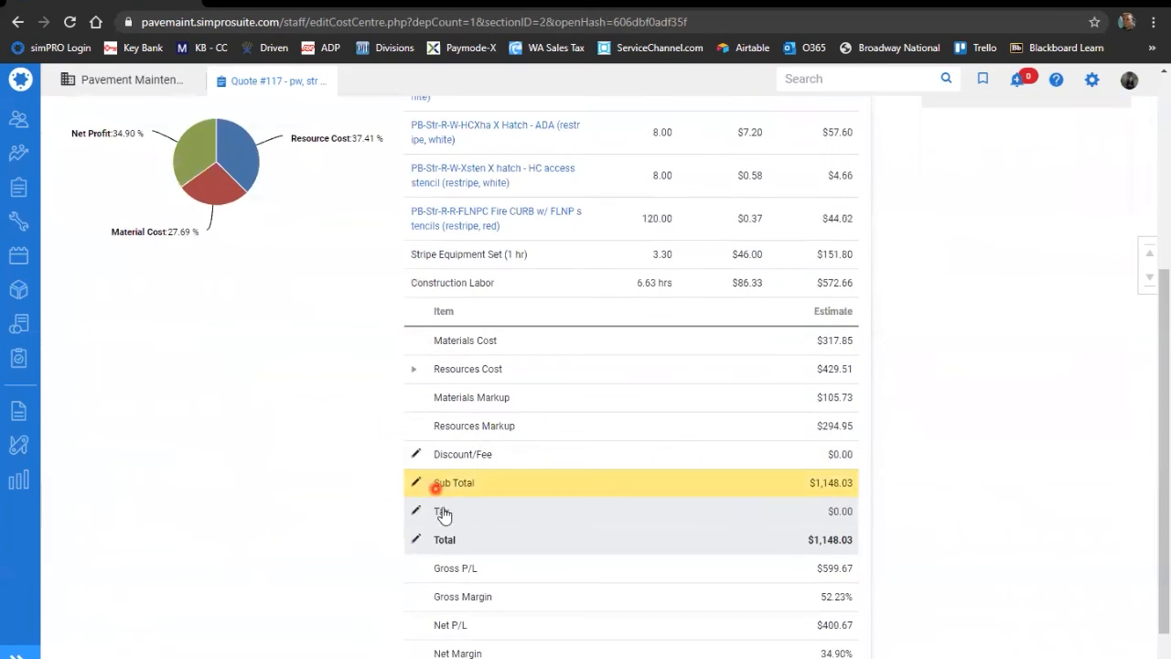
{"action": "left_click", "coordinate": [419, 542]}
{"action": "left_click", "coordinate": [524, 599]}
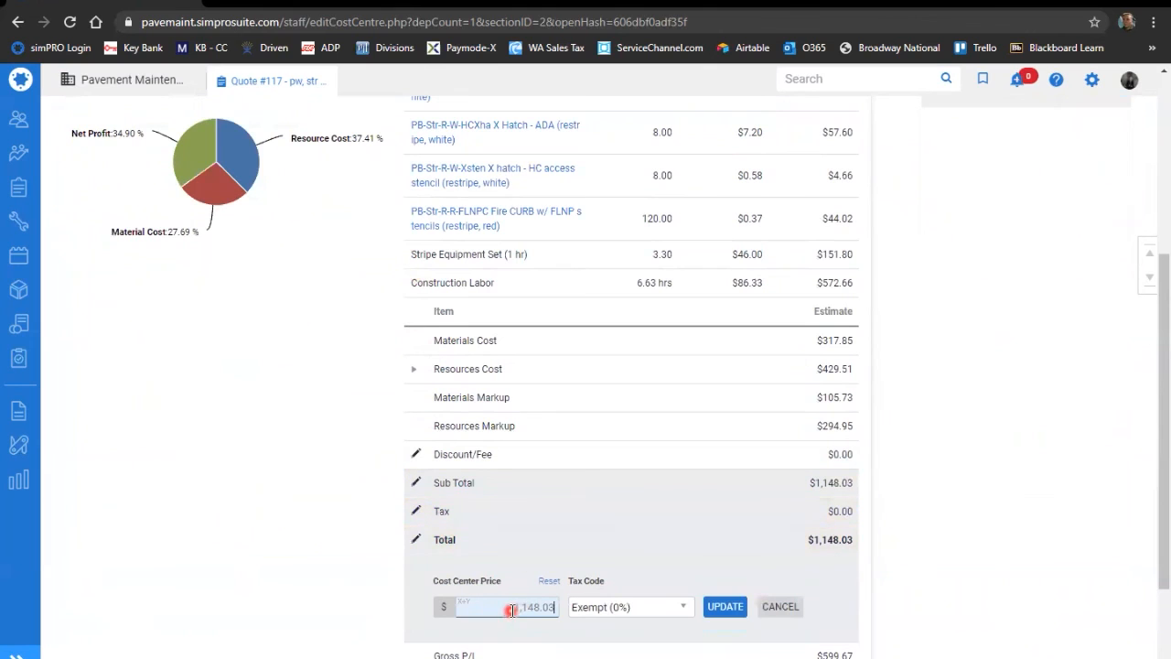
{"action": "type", "text": "1150"}
{"action": "key", "text": "Tab"}
{"action": "left_click", "coordinate": [724, 610]}
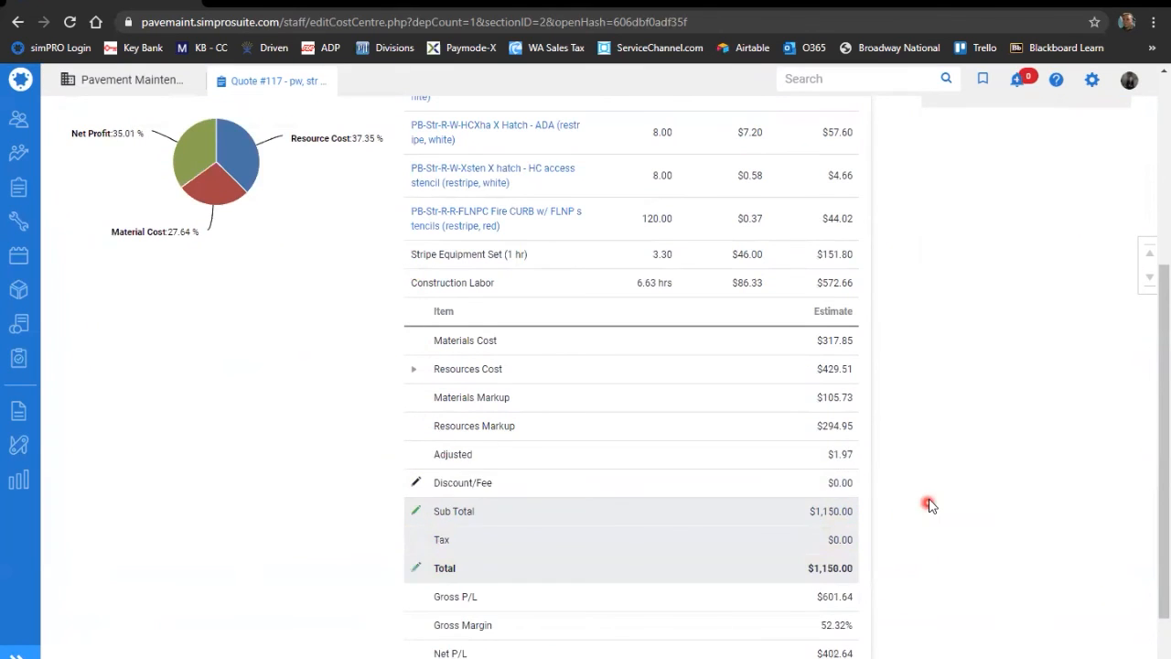
Save the Stripe cost center and open the billable parts and labor of the Pwash cost center in the Pressure Wash section
{"action": "scroll", "coordinate": [928, 504], "scroll_direction": "up", "scroll_amount": 5}
{"action": "left_click", "coordinate": [993, 126]}
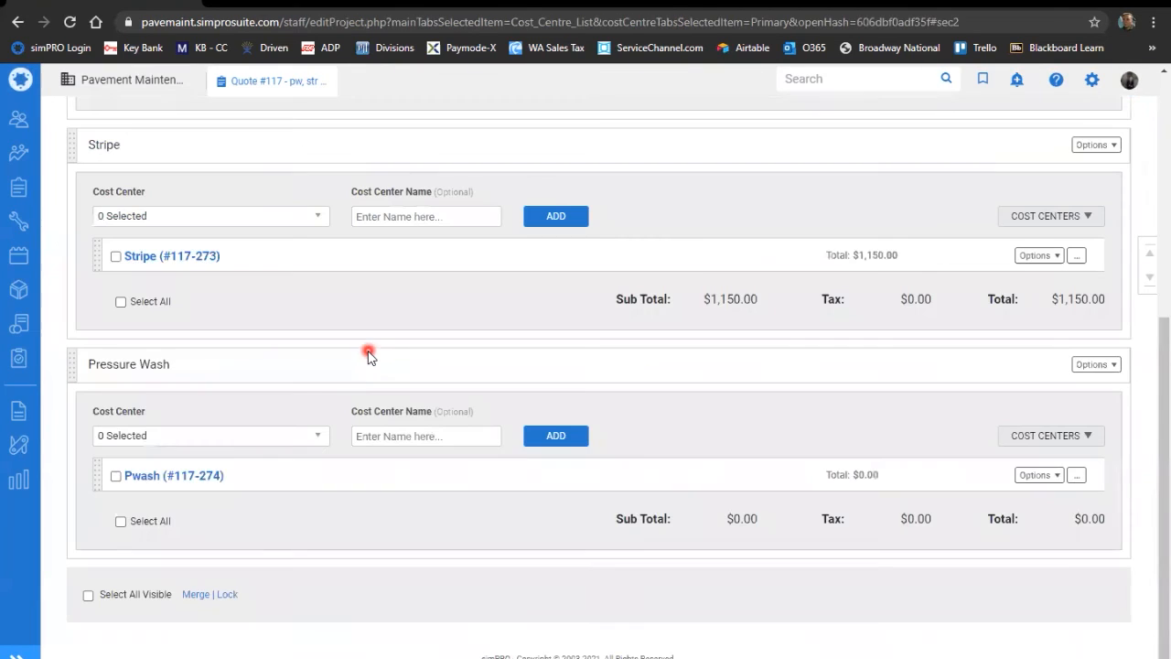
{"action": "left_click", "coordinate": [449, 484]}
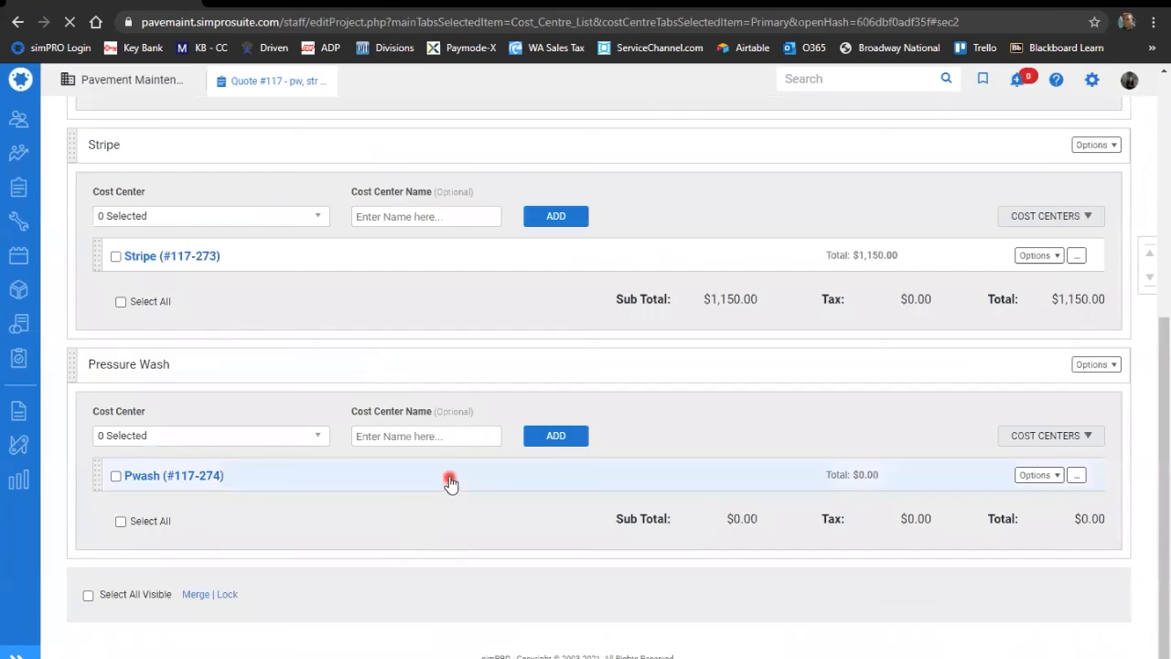
{"action": "left_click", "coordinate": [186, 155]}
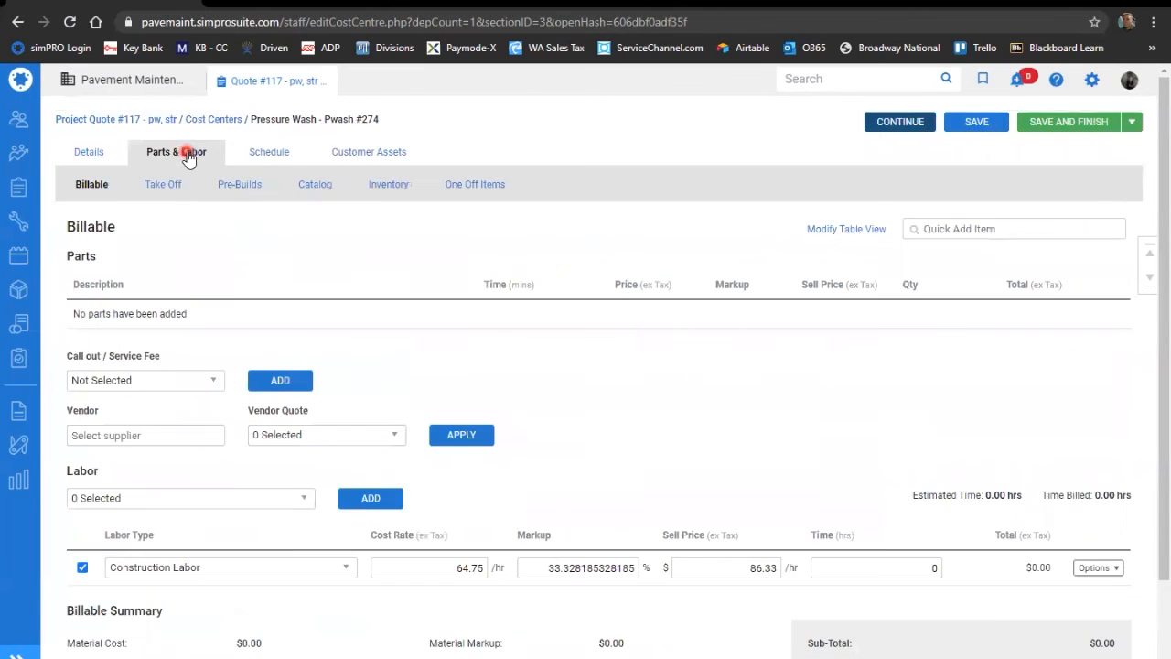
Add one Pressure Wash - Curb (linear feet) take off template from the pWash group to the Pwash cost center's billable parts
{"action": "left_click", "coordinate": [172, 186]}
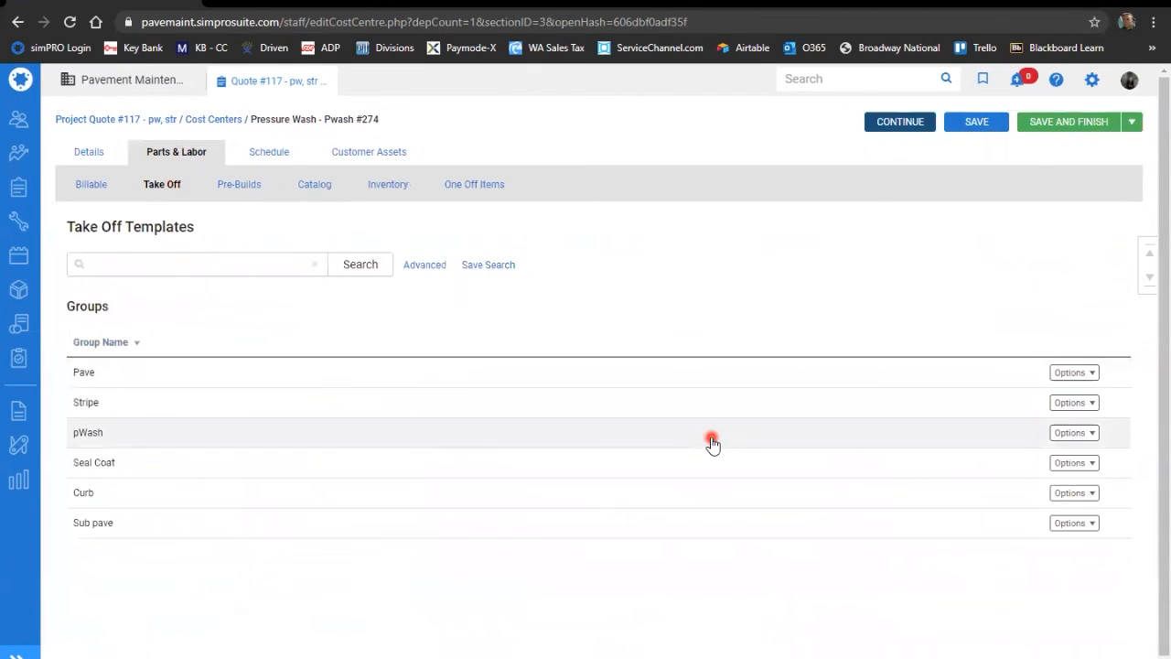
{"action": "left_click", "coordinate": [205, 432]}
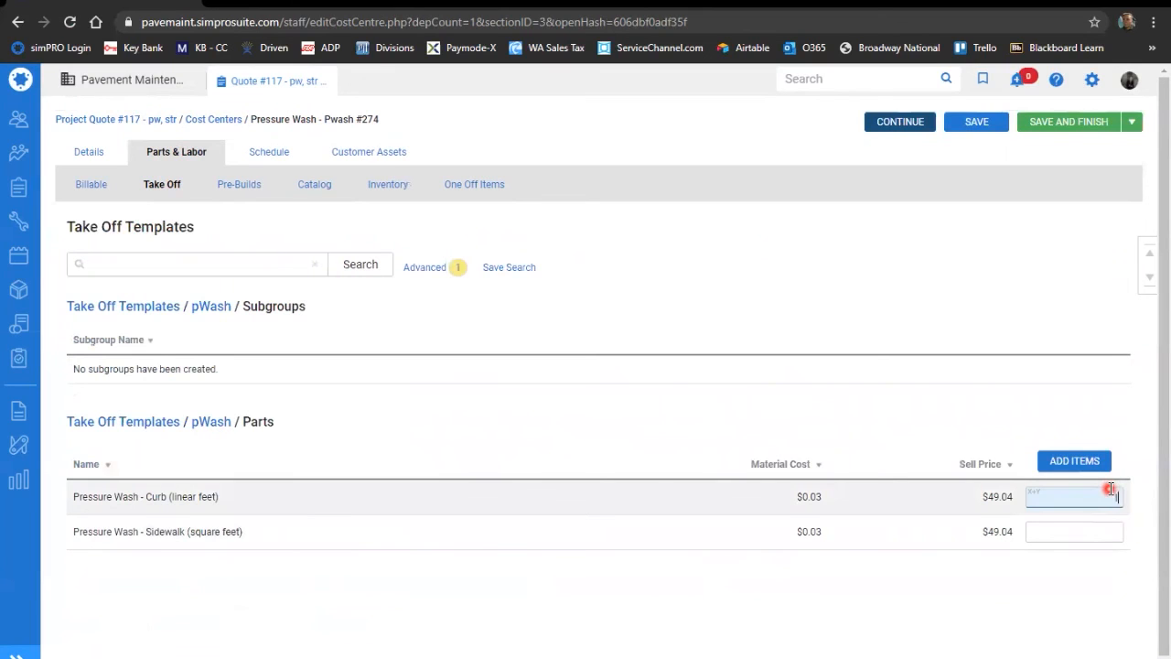
{"action": "key", "text": "Return"}
{"action": "left_click", "coordinate": [90, 184]}
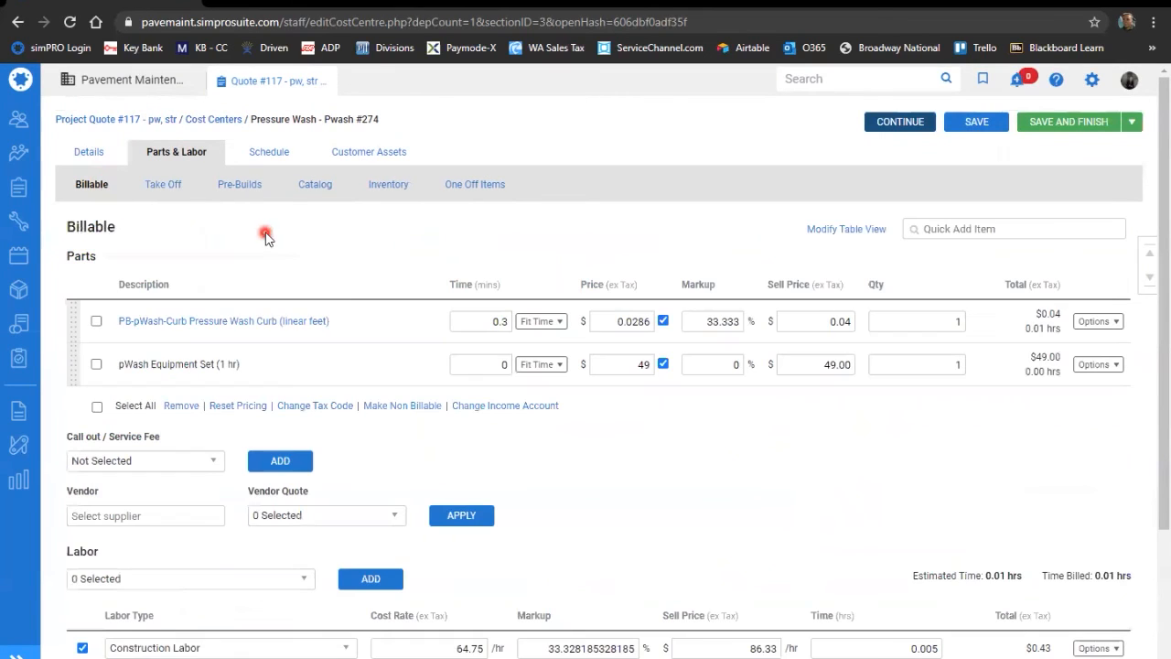
Set the billable quantity of the pressure wash curb item to 220, keep the equipment set at 1, and save the cost center
{"action": "left_click", "coordinate": [929, 324]}
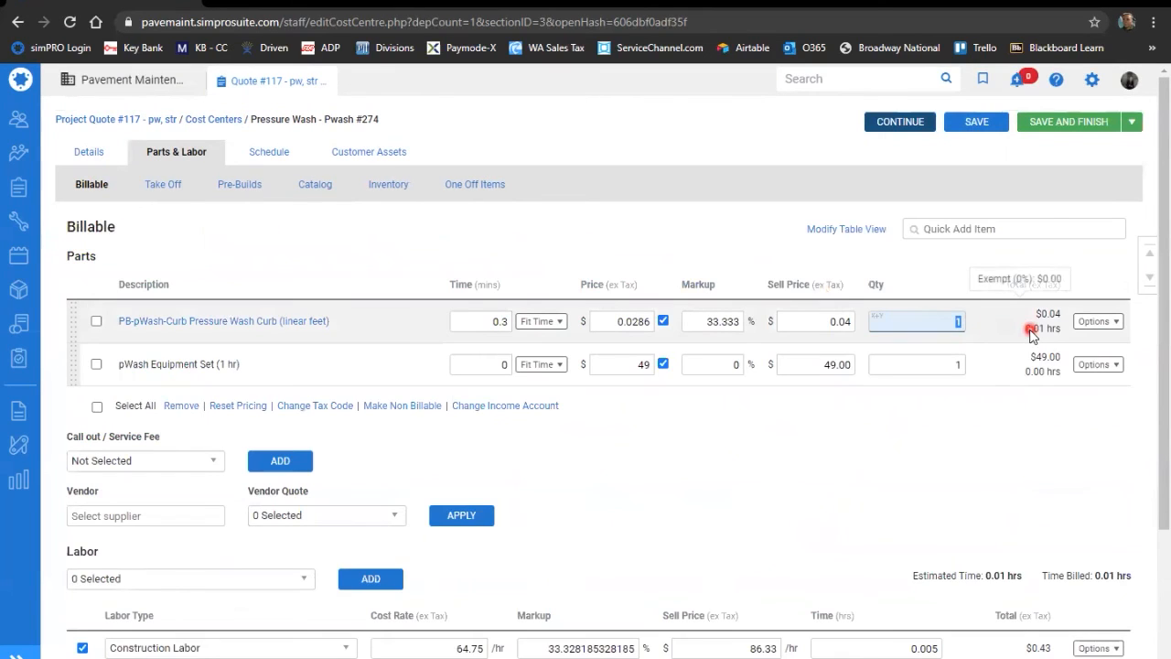
{"action": "type", "text": "220"}
{"action": "key", "text": "Return"}
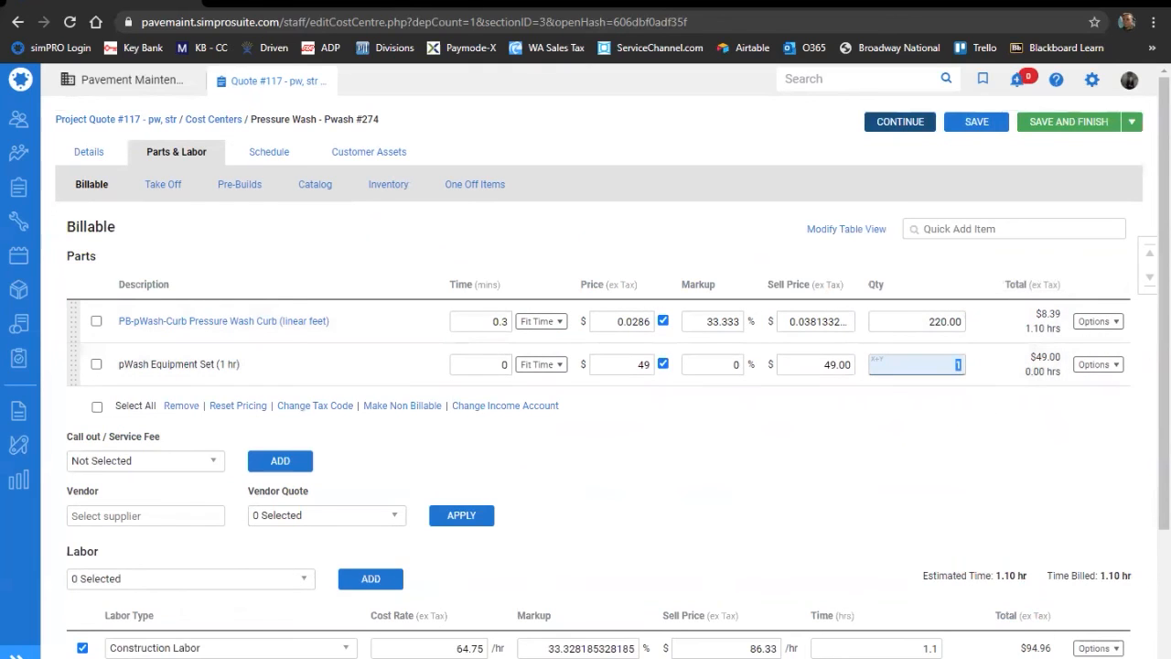
{"action": "key", "text": "Tab"}
{"action": "left_click", "coordinate": [919, 486]}
{"action": "left_click", "coordinate": [971, 126]}
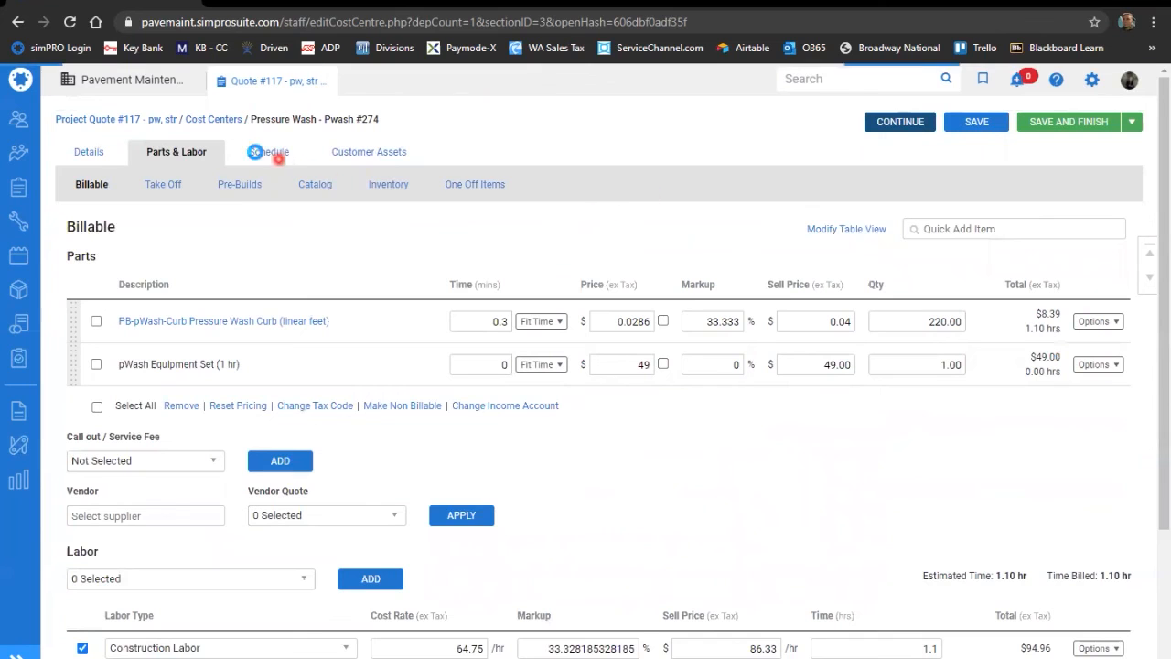
Override the Pwash cost center's total price with 160 in its estimate summary
{"action": "left_click", "coordinate": [92, 152]}
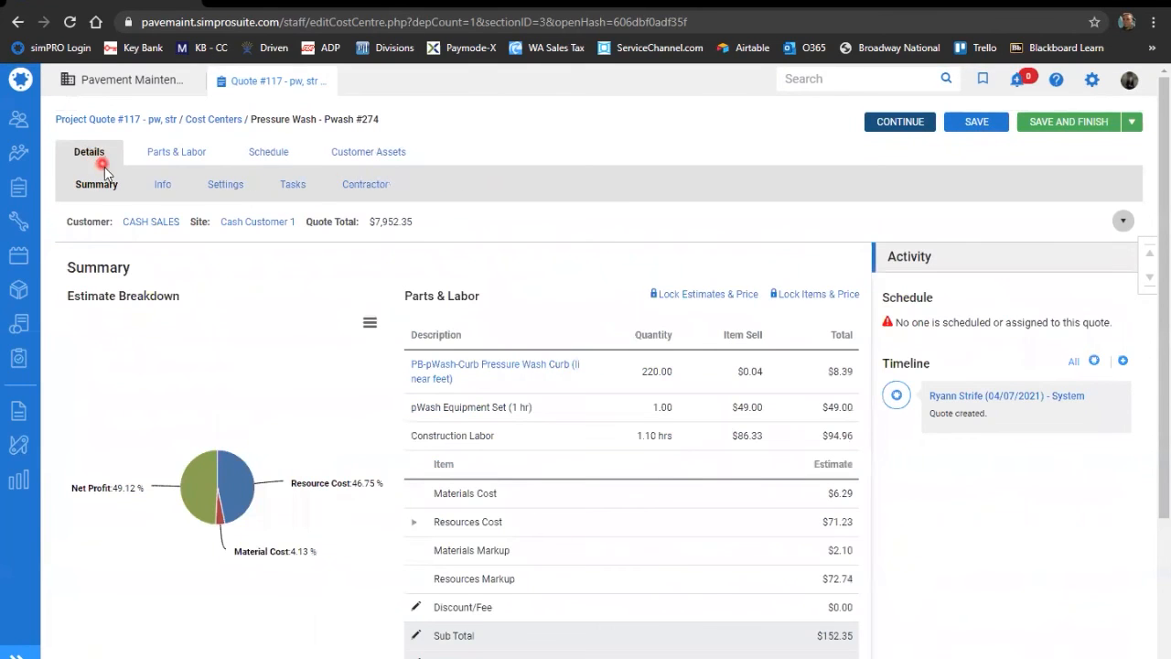
{"action": "scroll", "coordinate": [713, 457], "scroll_direction": "down", "scroll_amount": 2}
{"action": "left_click", "coordinate": [416, 529]}
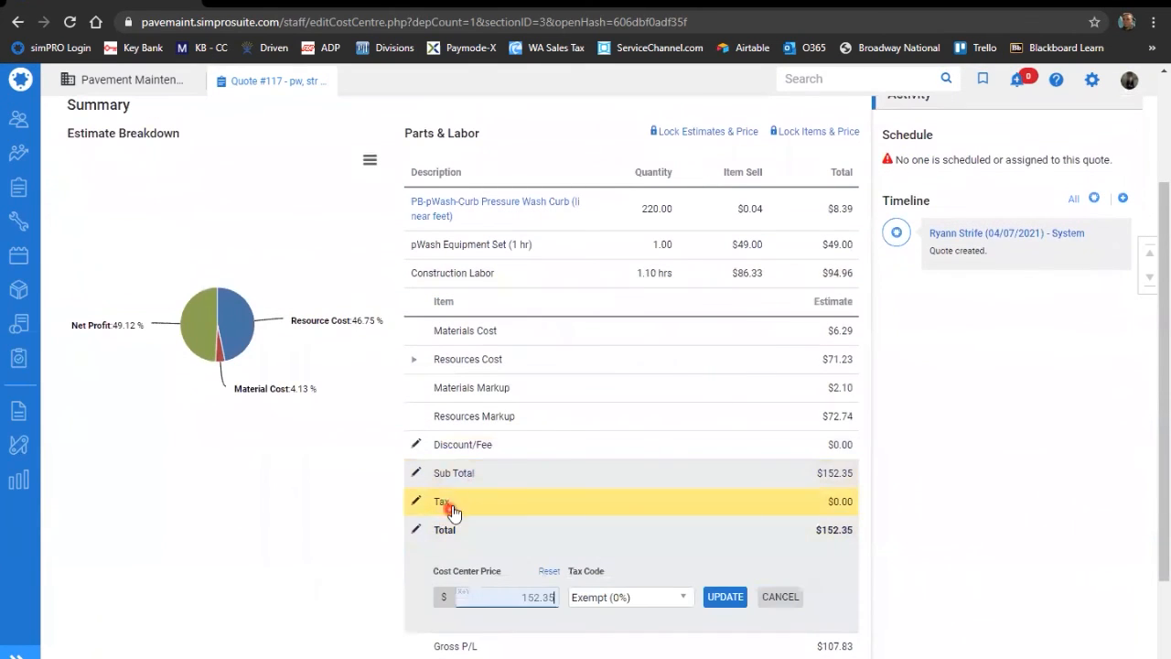
{"action": "left_click", "coordinate": [732, 596]}
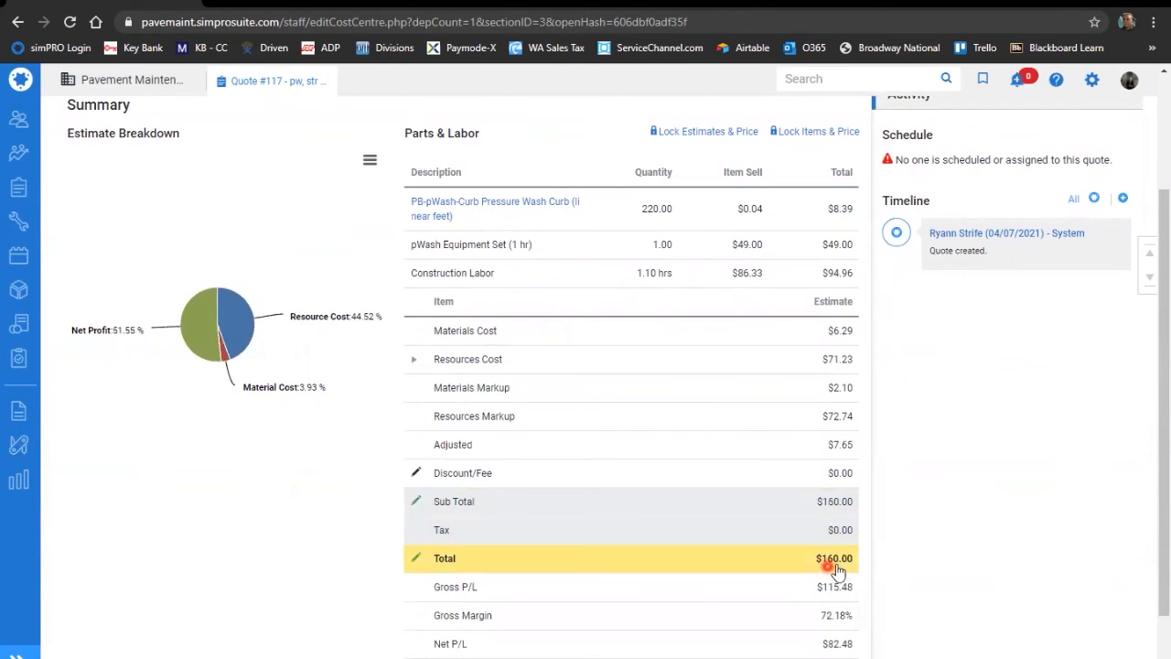
Save the Pwash cost center and return to the project quote's details
{"action": "scroll", "coordinate": [915, 586], "scroll_direction": "up", "scroll_amount": 2}
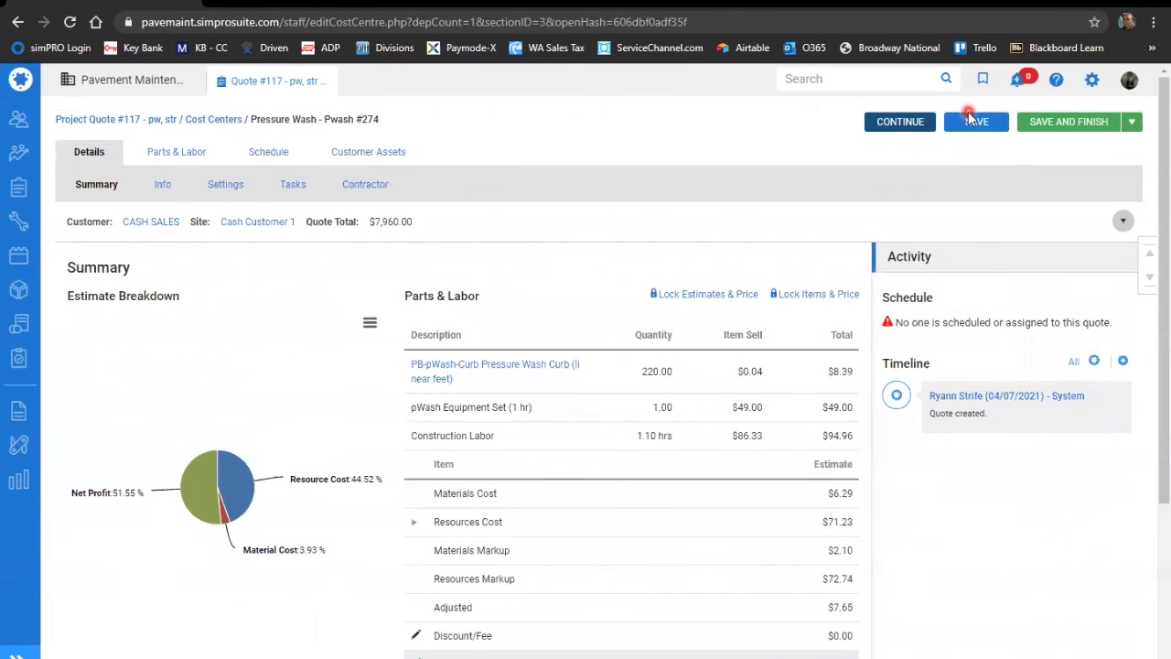
{"action": "left_click", "coordinate": [971, 116]}
{"action": "left_click", "coordinate": [239, 344]}
{"action": "left_click", "coordinate": [134, 127]}
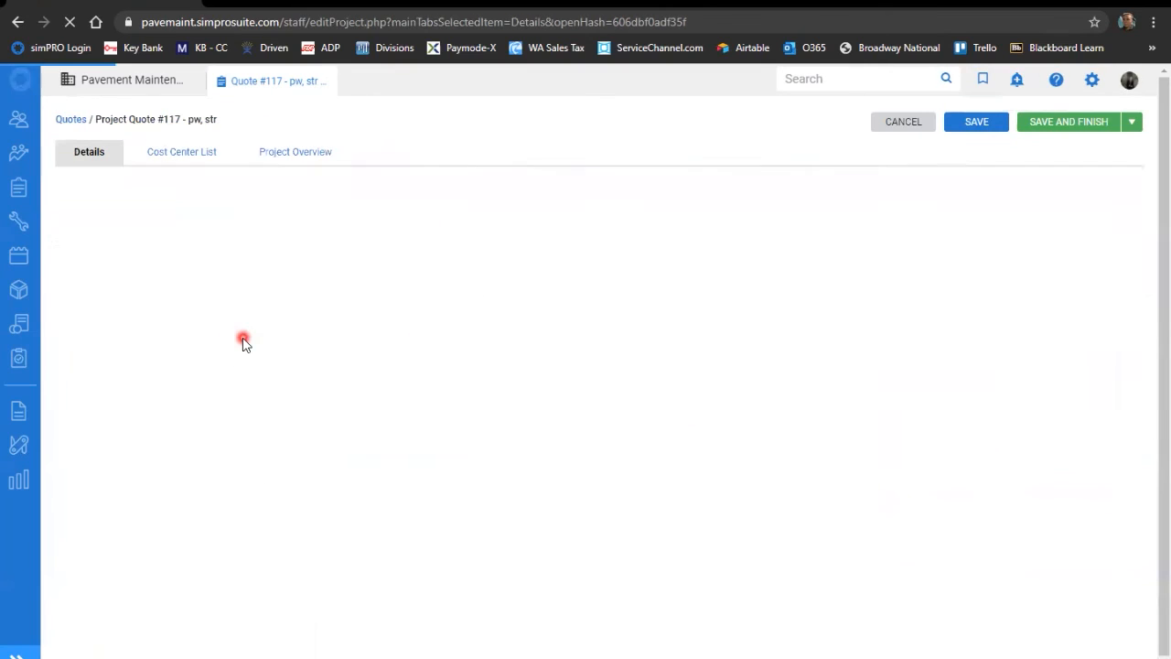